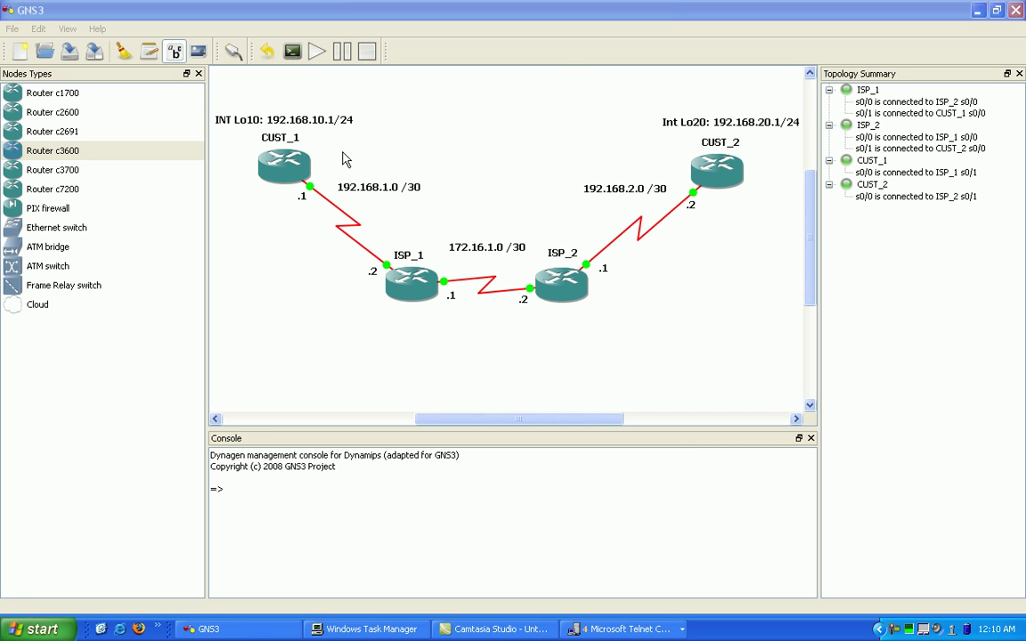
Select the INT Lo10 label on the four-router topology canvas.
{"action": "left_click", "coordinate": [240, 113]}
{"action": "left_click", "coordinate": [267, 89]}
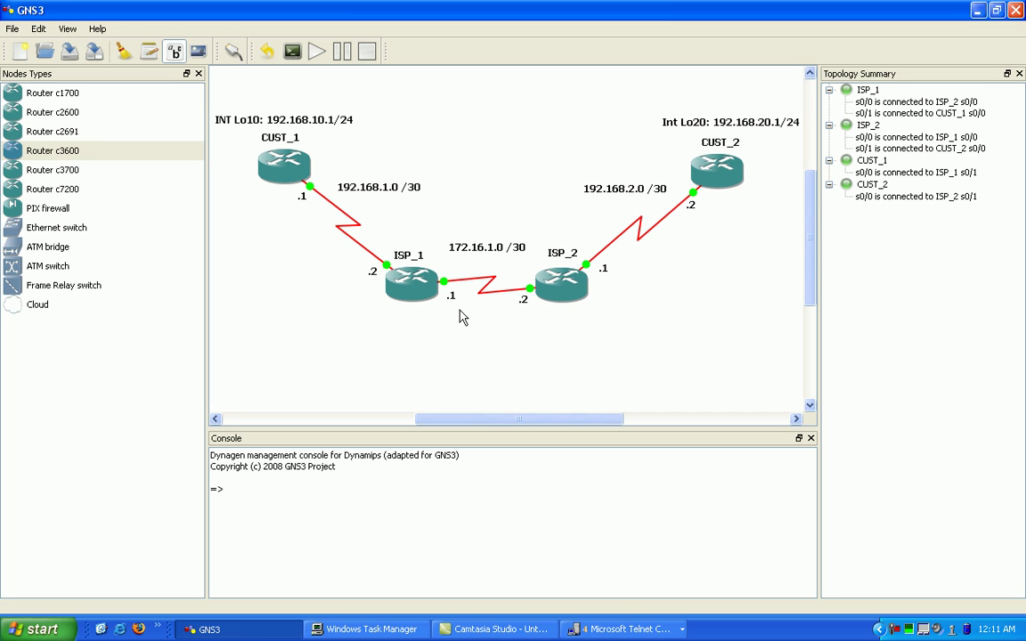
Bring up the CUST_2 console and run 'show int desc' to confirm Se0/0 is up as LINK_TO_ISP_2.
{"action": "left_click", "coordinate": [624, 630]}
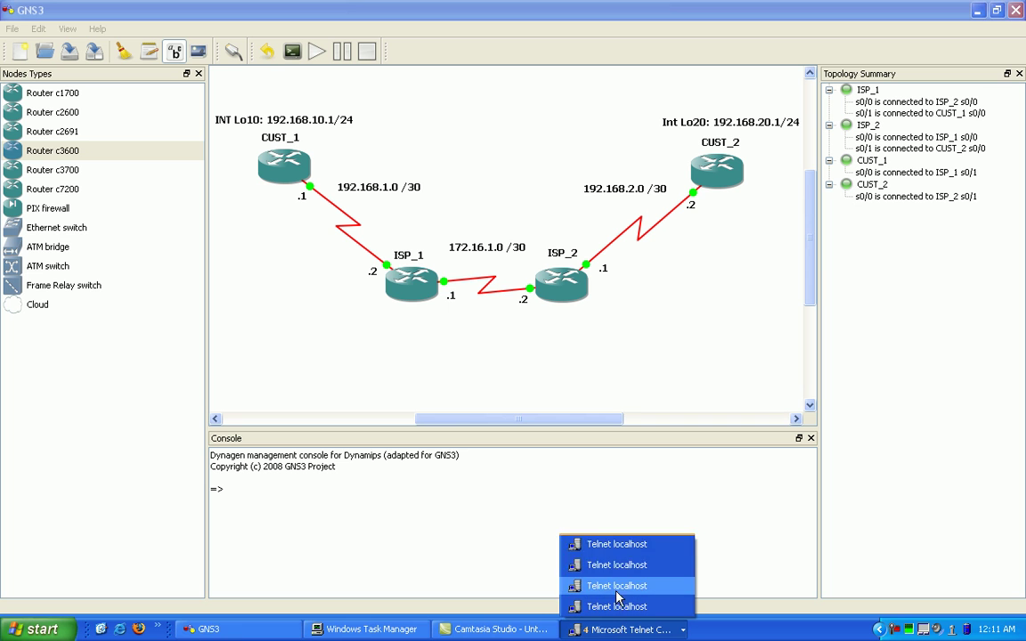
{"action": "left_click", "coordinate": [615, 545]}
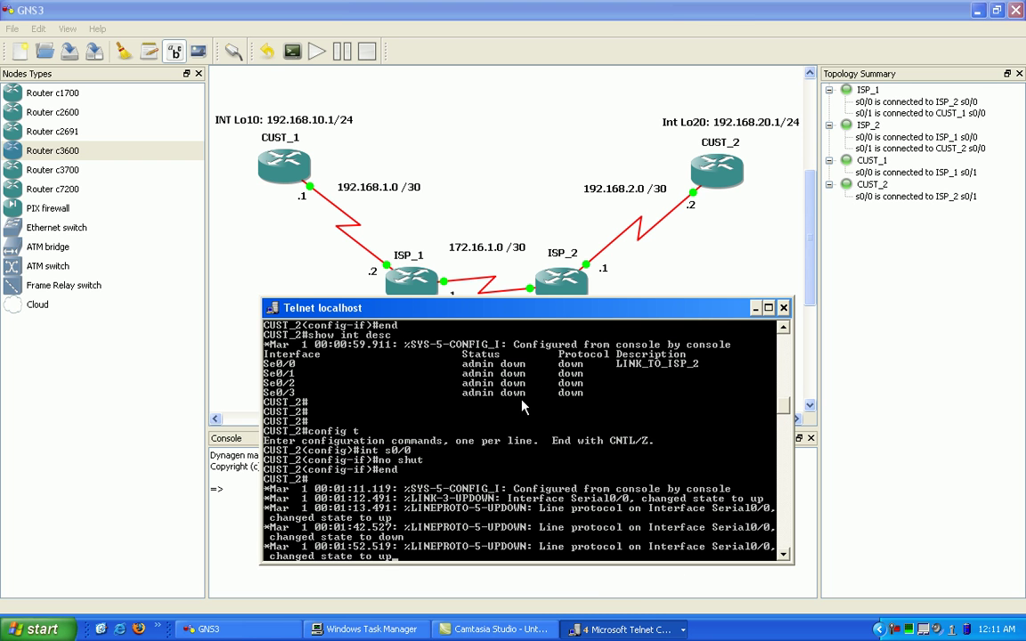
{"action": "key", "text": "Return"}
{"action": "key", "text": "Return"}
{"action": "key", "text": "Return"}
{"action": "key", "text": "Return"}
{"action": "key", "text": "Return"}
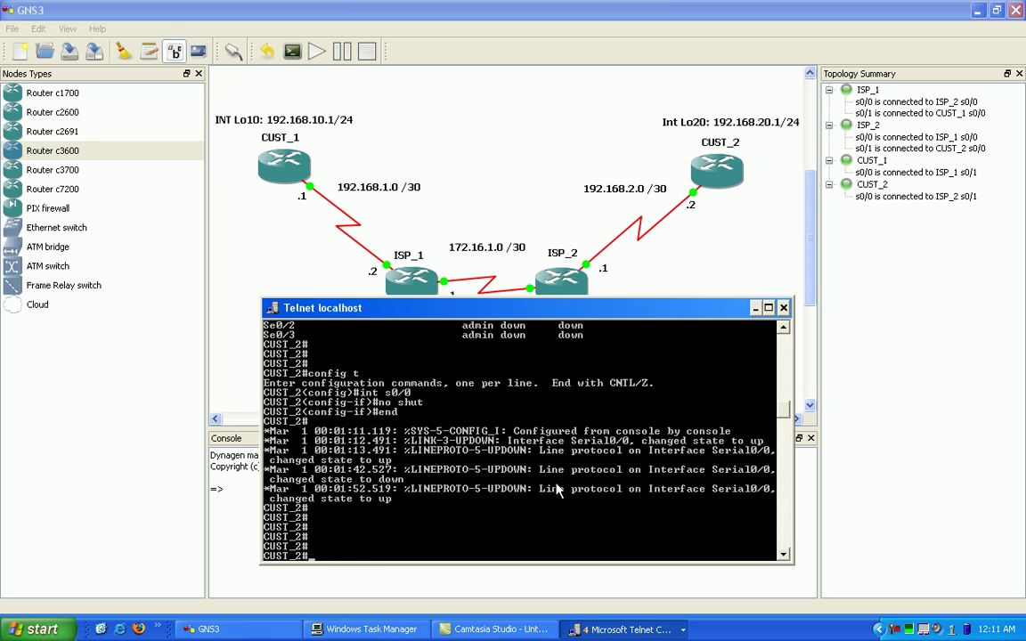
{"action": "type", "text": "show int desc"}
{"action": "key", "text": "Return"}
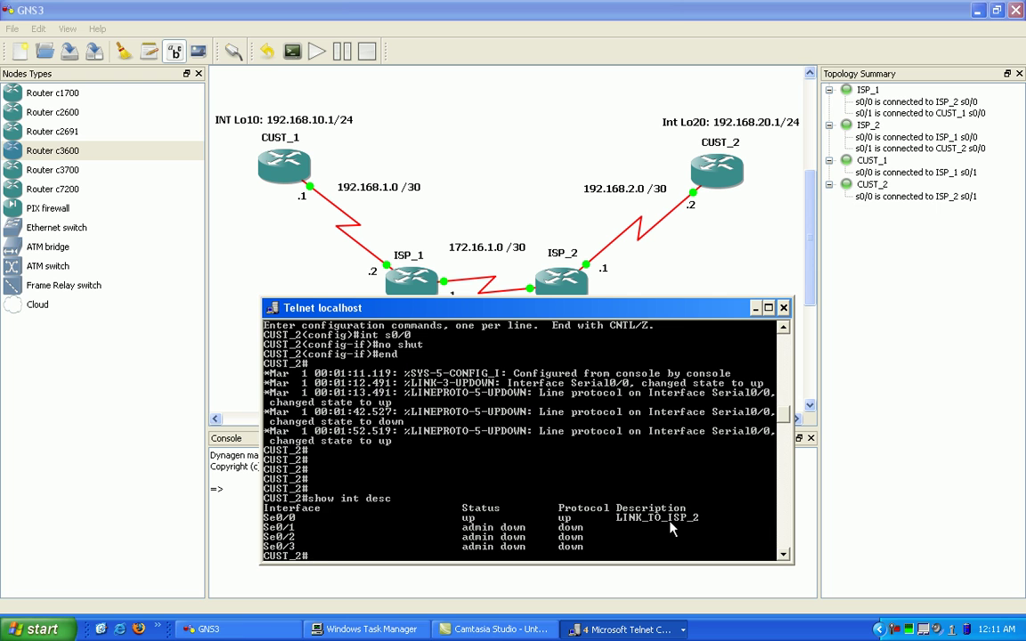
{"action": "left_click_drag", "start_coordinate": [659, 308], "coordinate": [680, 339]}
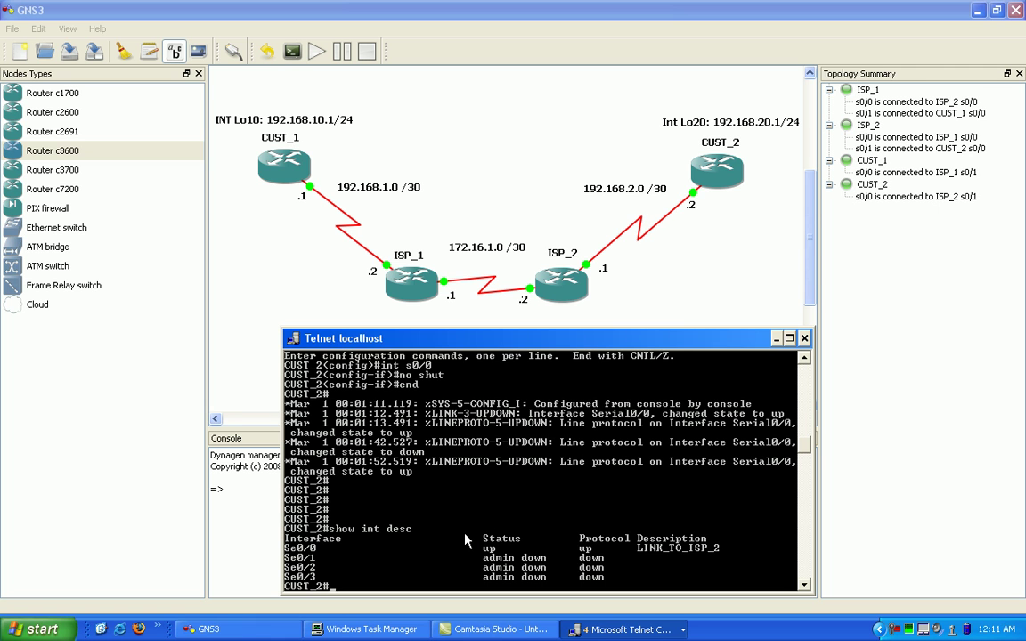
On CUST_2, assign interface s0/0 the address 192.168.2.2 255.255.255.252.
{"action": "type", "text": "config t"}
{"action": "key", "text": "Return"}
{"action": "type", "text": "int s0/0"}
{"action": "key", "text": "Return"}
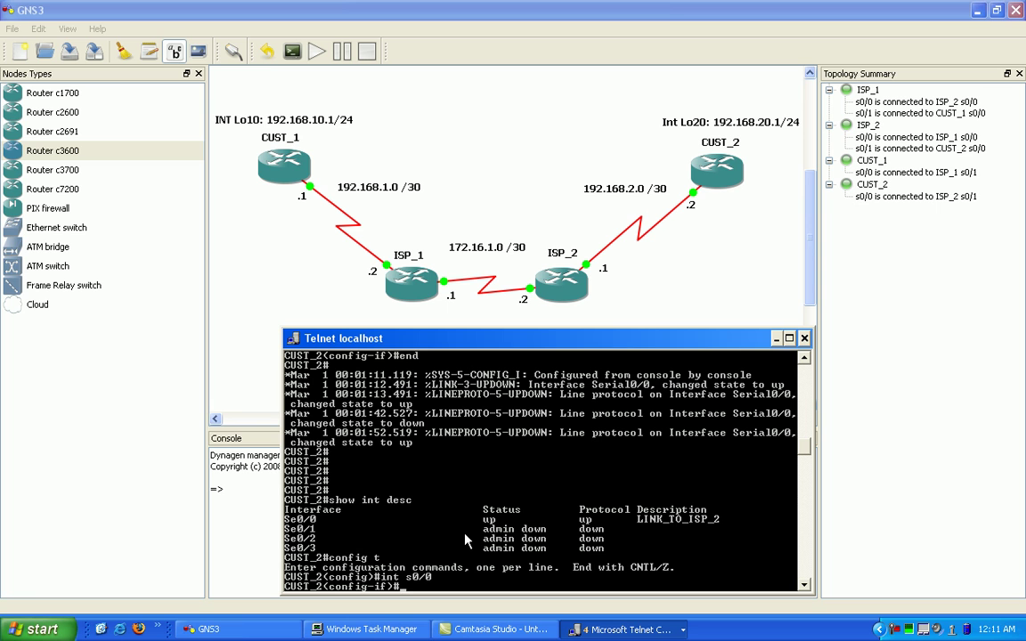
{"action": "type", "text": "ip address"}
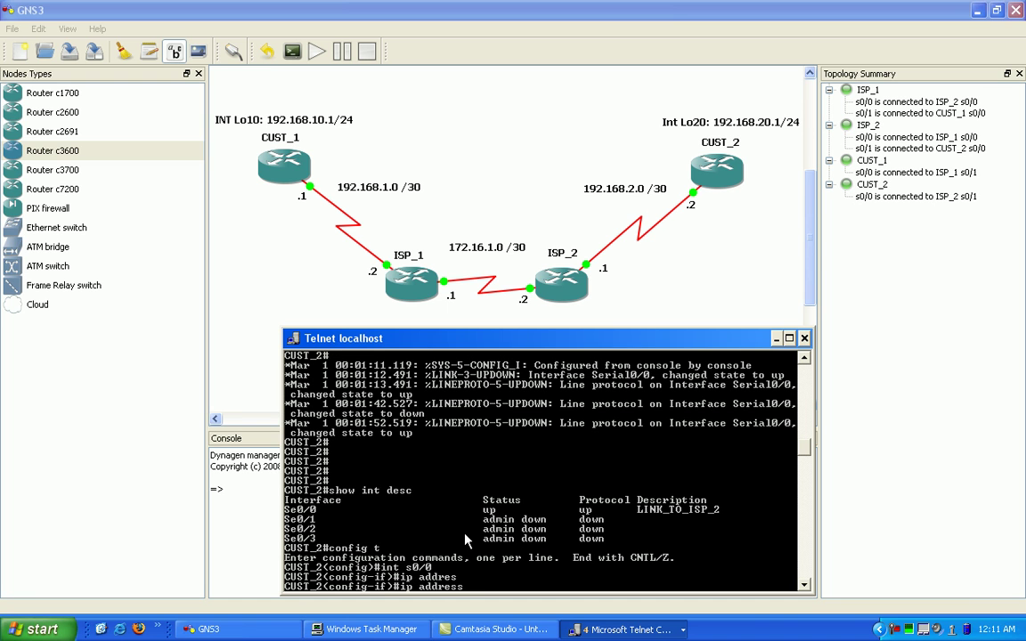
{"action": "key", "text": "Tab"}
{"action": "type", "text": "192.168.2.2 255.255.255.252"}
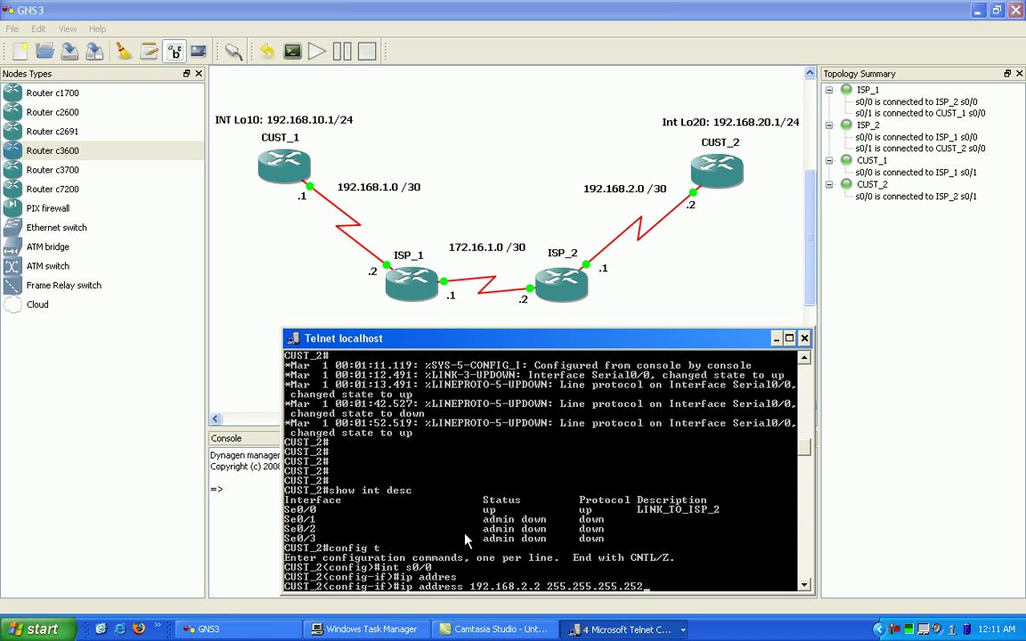
{"action": "key", "text": "Return"}
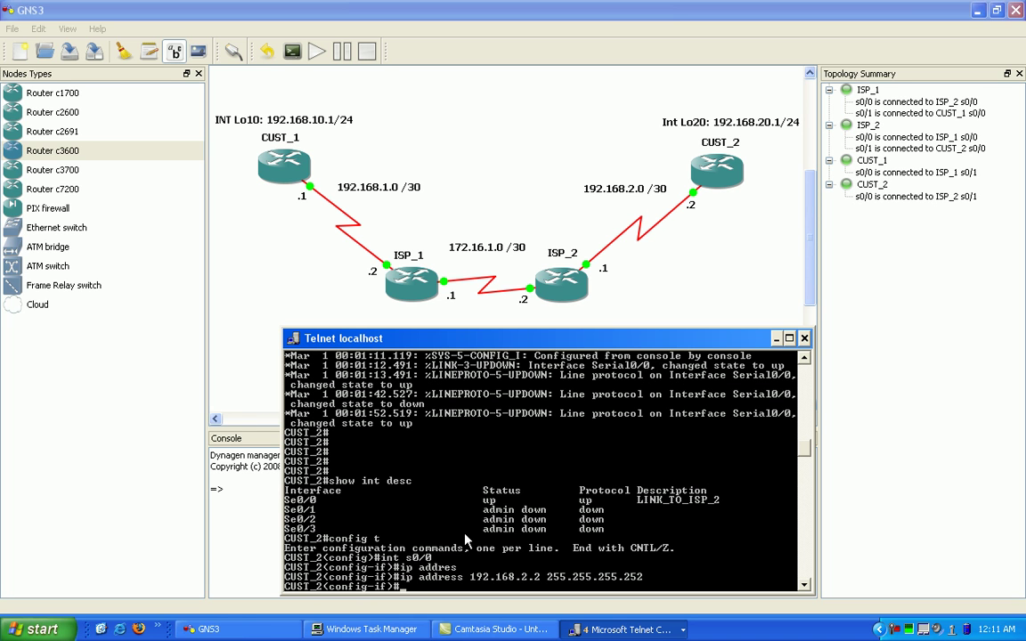
Enter the 'int lo20' command to select loopback 20.
{"action": "type", "text": "e"}
{"action": "key", "text": "BackSpace"}
{"action": "type", "text": "int lo20"}
Give Loopback20 the address 192.168.20.1 255.255.255.0 and exit configuration mode.
{"action": "key", "text": "Return"}
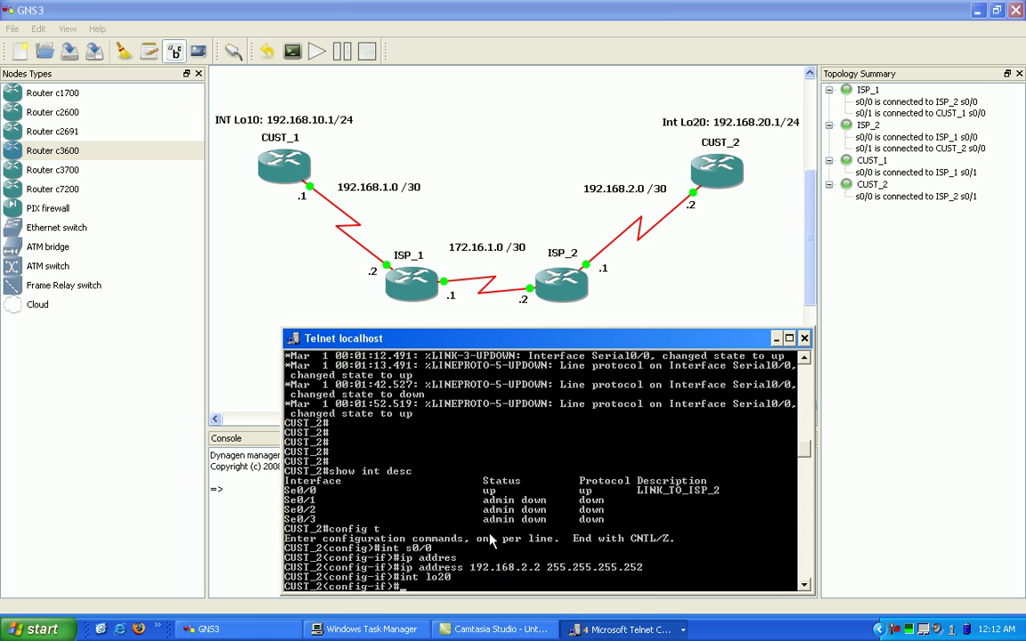
{"action": "type", "text": "ip address"}
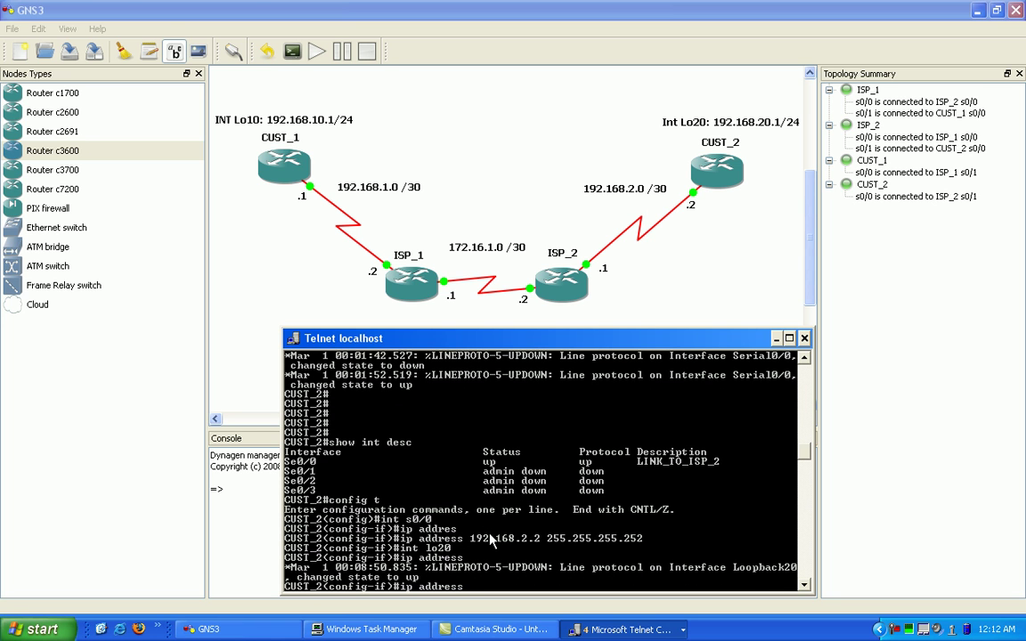
{"action": "type", "text": " 192.168.20.1 255.255.25"}
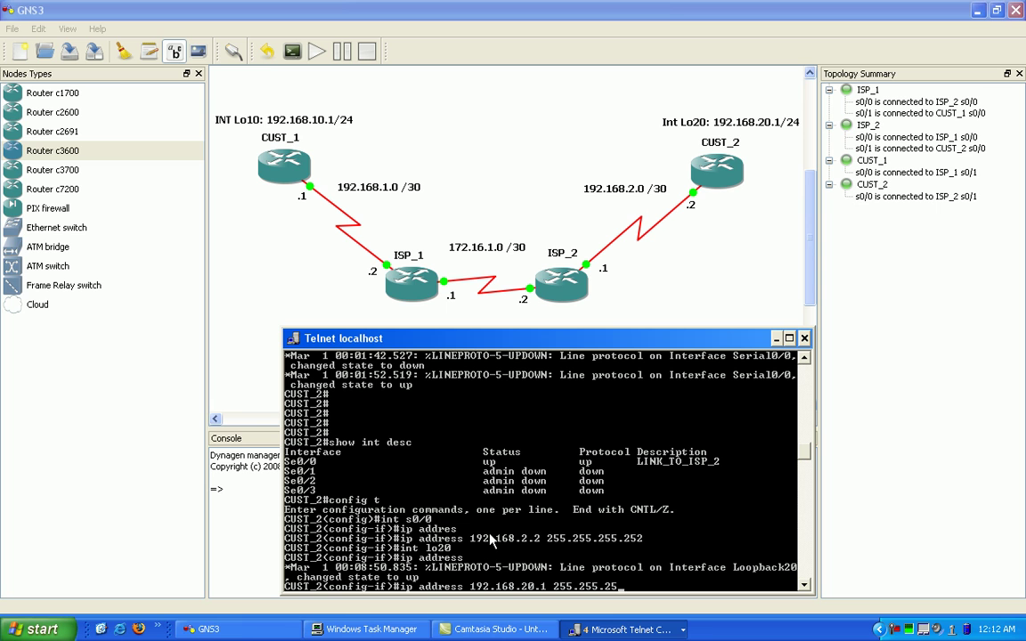
{"action": "type", "text": "5.0"}
{"action": "key", "text": "Return"}
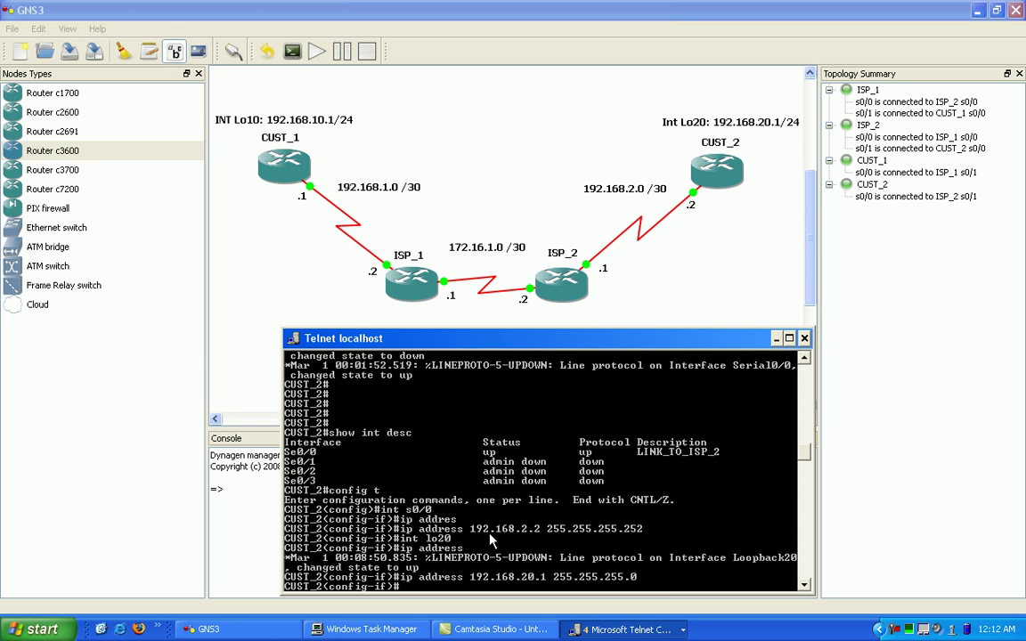
{"action": "type", "text": "end"}
{"action": "key", "text": "Return"}
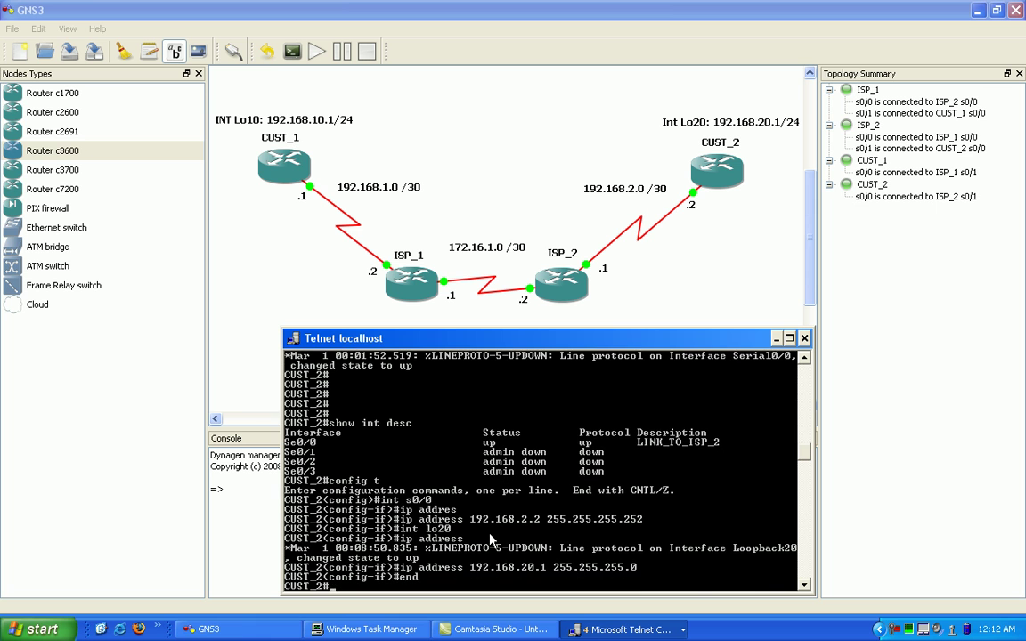
Ping 192.168.20.1 successfully and save the configuration with 'wr mem'.
{"action": "type", "text": "ping 192."}
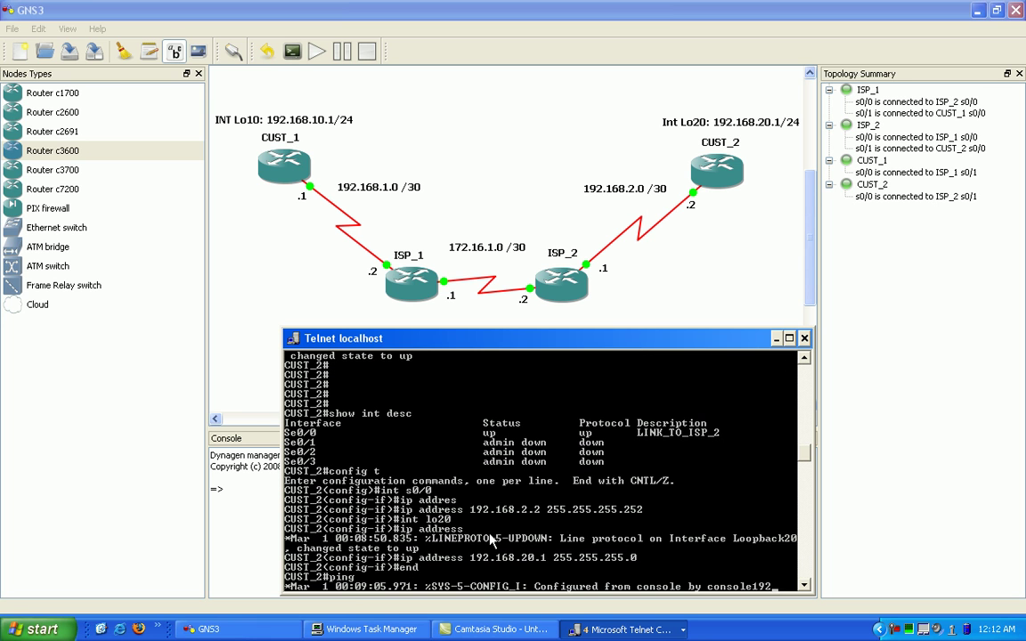
{"action": "type", "text": "168."}
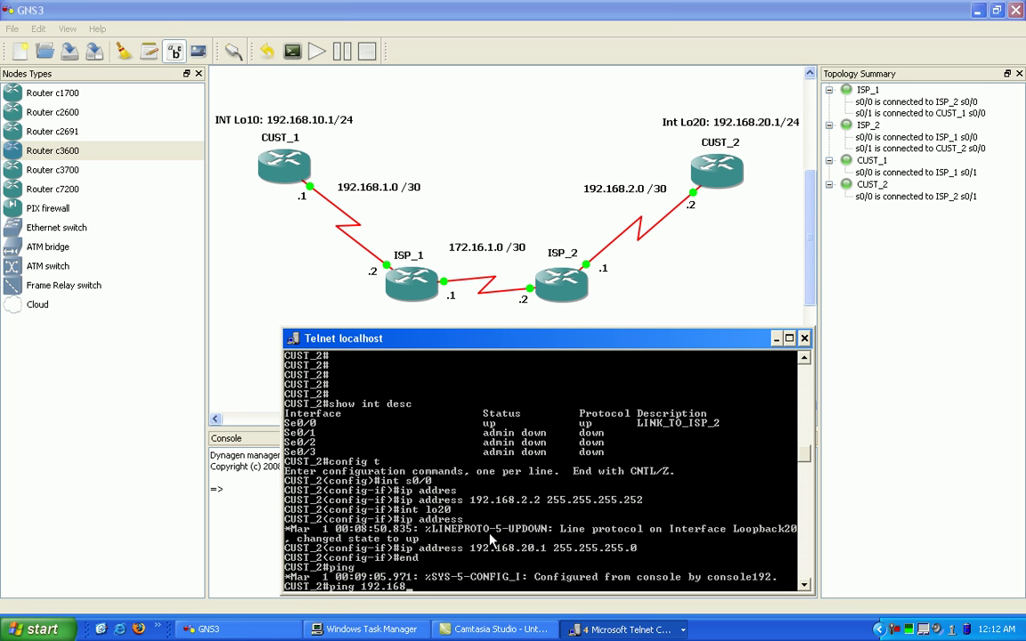
{"action": "type", "text": "20.1"}
{"action": "key", "text": "Return"}
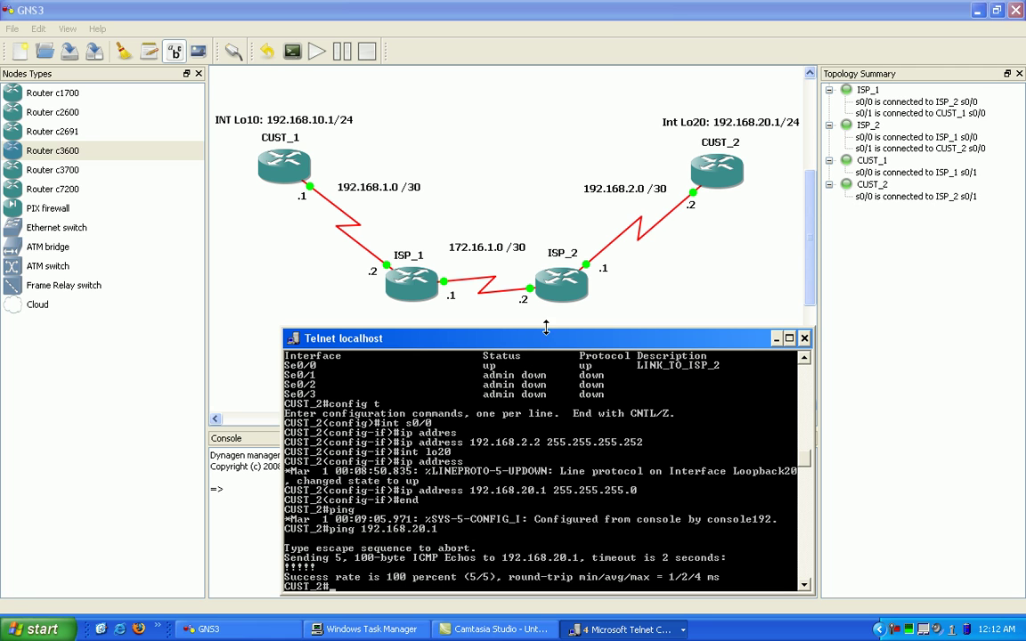
{"action": "type", "text": "wr mem"}
{"action": "key", "text": "Return"}
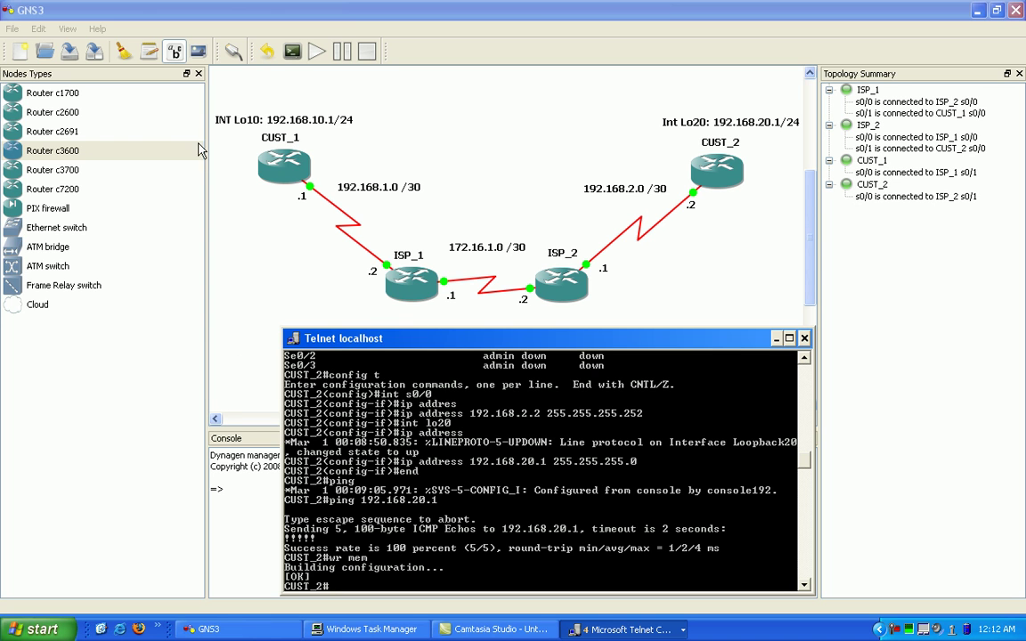
Hide the CUST_2 console and bring up the CUST_1 console.
{"action": "left_click", "coordinate": [776, 339]}
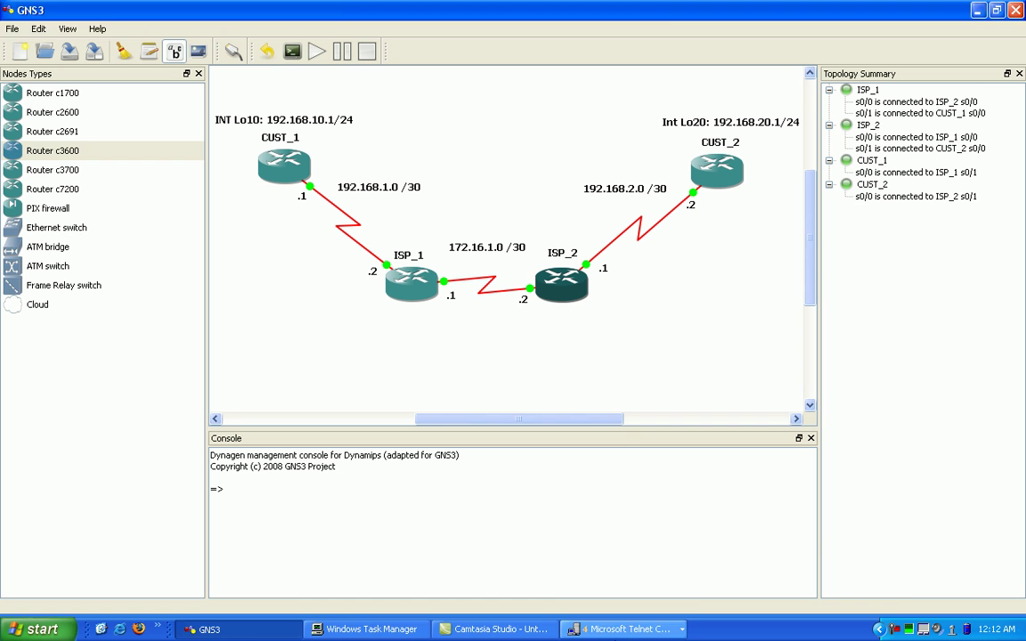
{"action": "left_click", "coordinate": [624, 628]}
{"action": "left_click", "coordinate": [633, 579]}
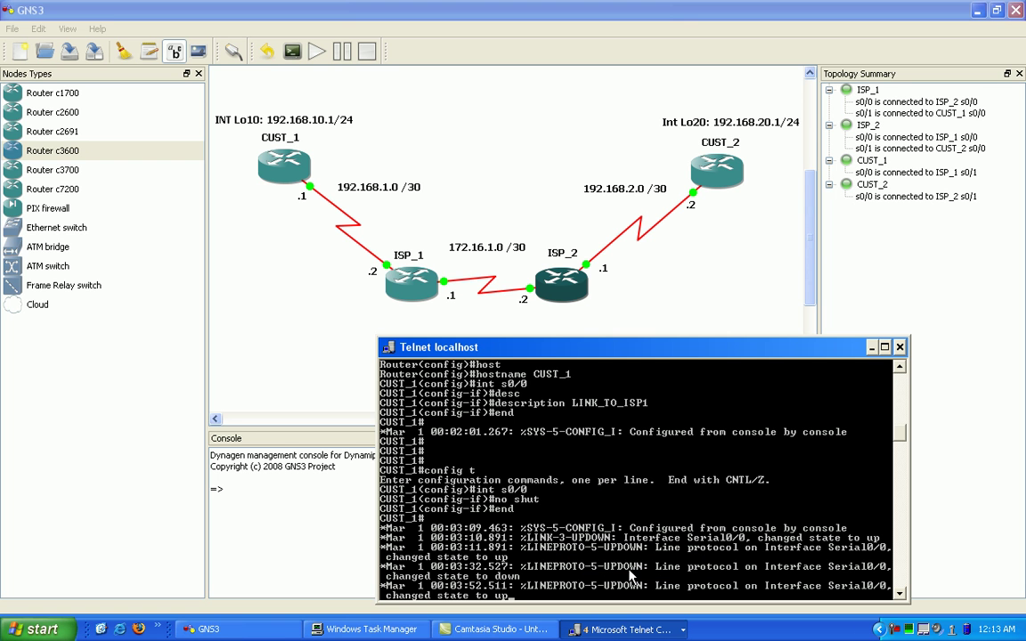
{"action": "key", "text": "Return"}
{"action": "key", "text": "Return"}
{"action": "key", "text": "Return"}
{"action": "key", "text": "Return"}
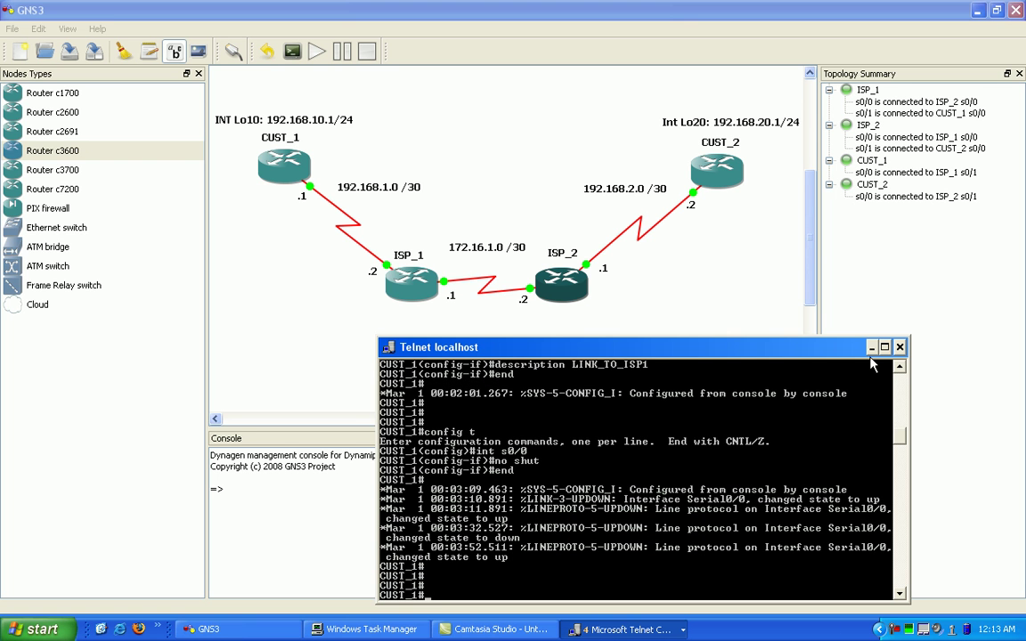
{"action": "left_click", "coordinate": [564, 628]}
{"action": "left_click", "coordinate": [579, 629]}
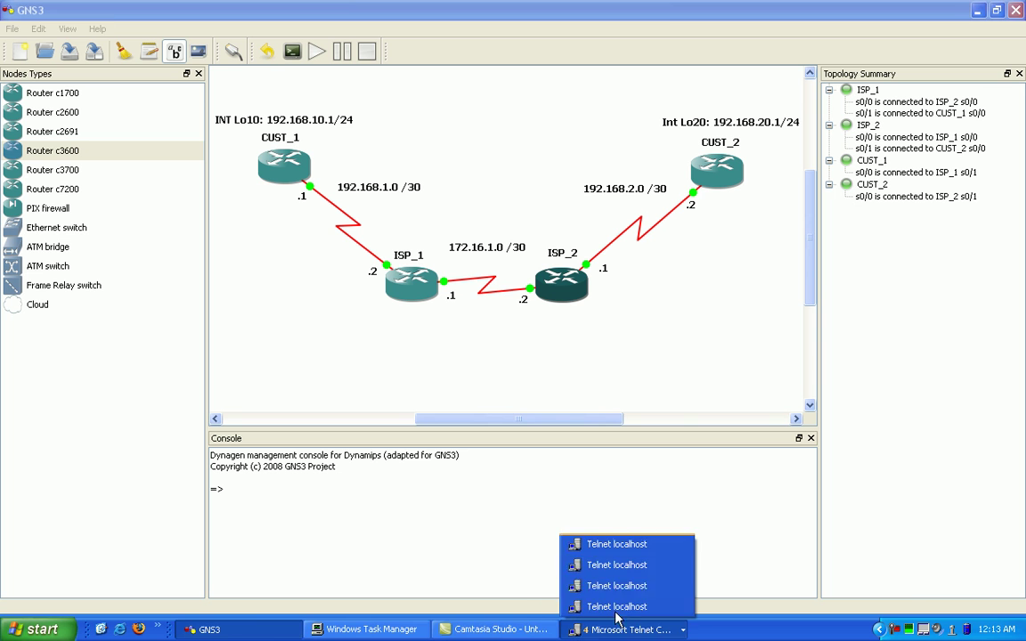
{"action": "left_click", "coordinate": [624, 562]}
Bring the ISP_2 console to the front and hide the other console window.
{"action": "left_click", "coordinate": [621, 630]}
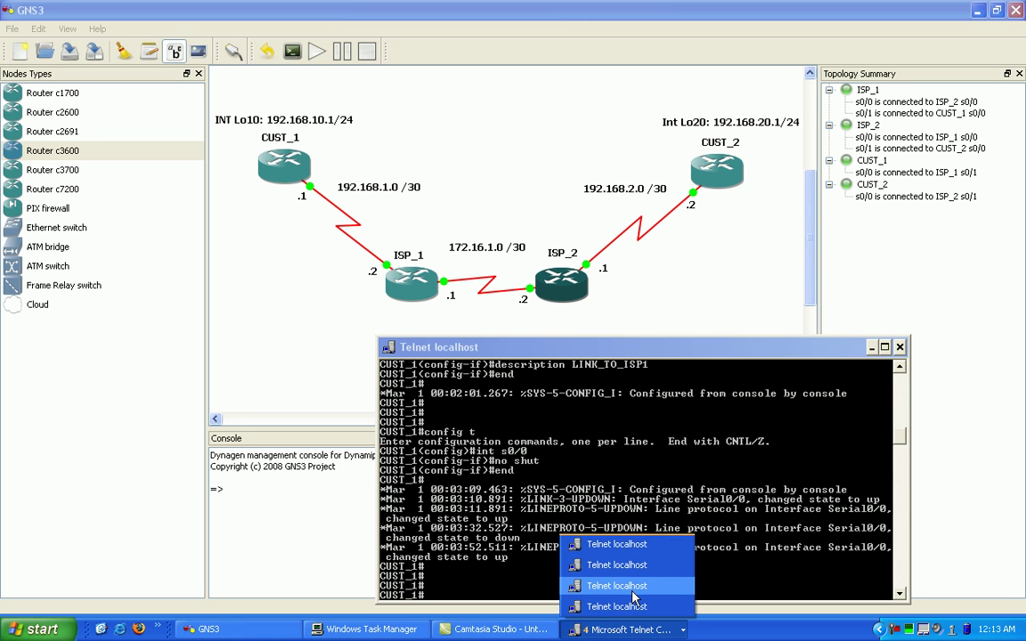
{"action": "left_click", "coordinate": [579, 581]}
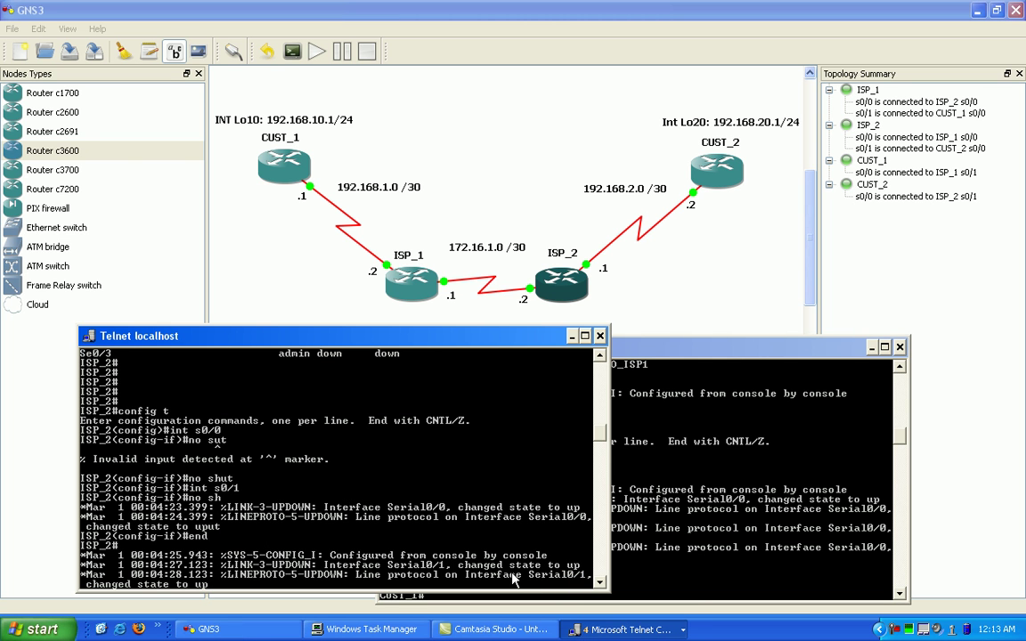
{"action": "key", "text": "Return"}
{"action": "key", "text": "Return"}
{"action": "key", "text": "Return"}
{"action": "key", "text": "Return"}
{"action": "key", "text": "Return"}
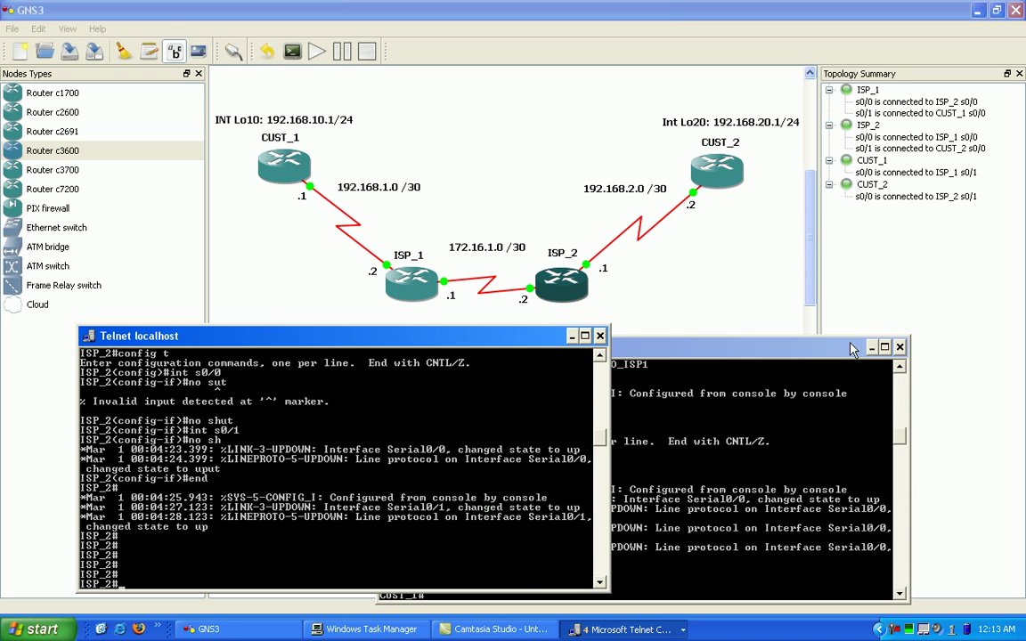
{"action": "left_click", "coordinate": [783, 347]}
{"action": "left_click", "coordinate": [872, 346]}
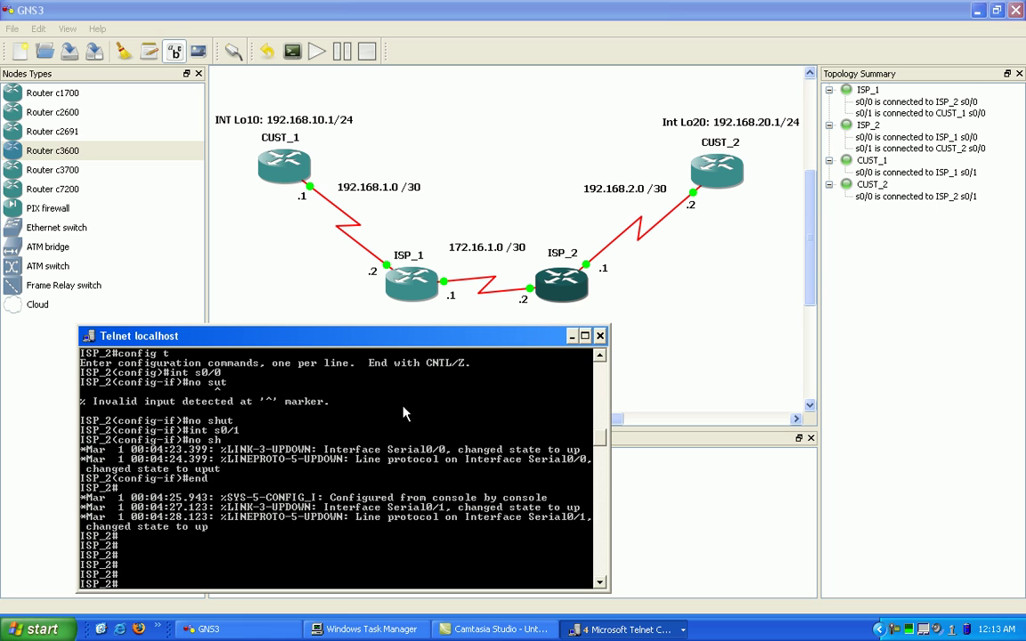
On ISP_2, enter global configuration and select interface s0/1.
{"action": "type", "text": "config t"}
{"action": "key", "text": "Return"}
{"action": "type", "text": "int so"}
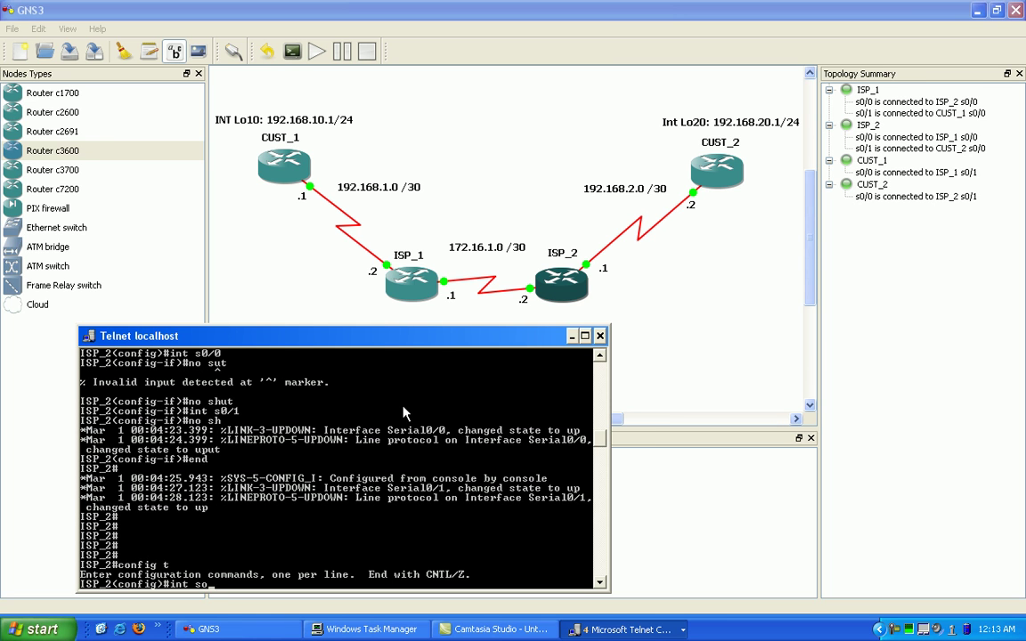
{"action": "key", "text": "BackSpace"}
{"action": "type", "text": "0/0"}
{"action": "key", "text": "BackSpace"}
{"action": "type", "text": "1"}
{"action": "key", "text": "Return"}
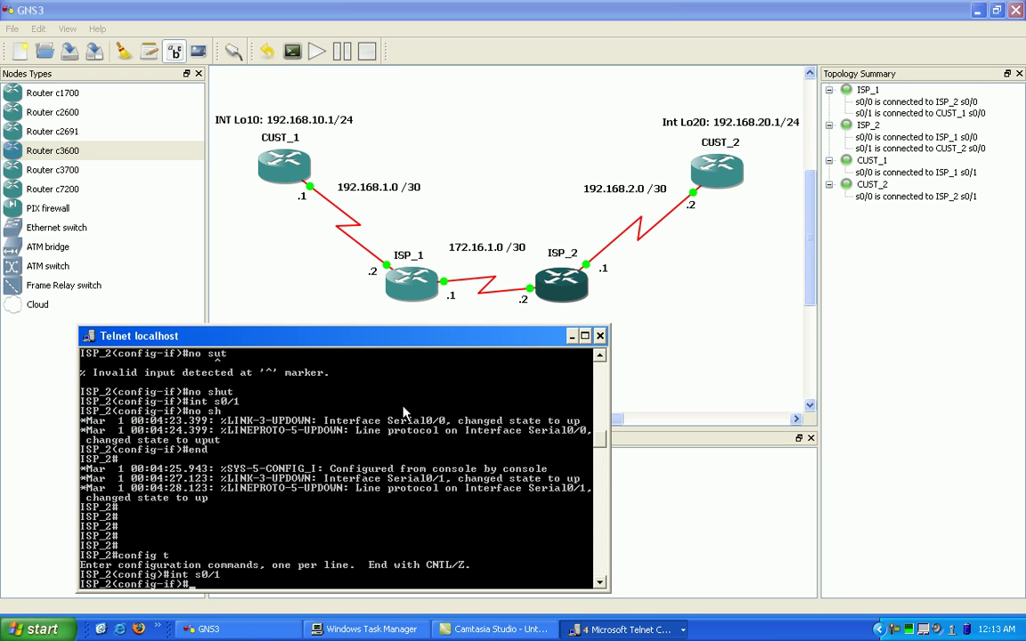
Assign serial 0/1 the address 192.168.2.1 255.255.255.252.
{"action": "type", "text": "ip addres"}
{"action": "key", "text": "Tab"}
{"action": "type", "text": "192.16"}
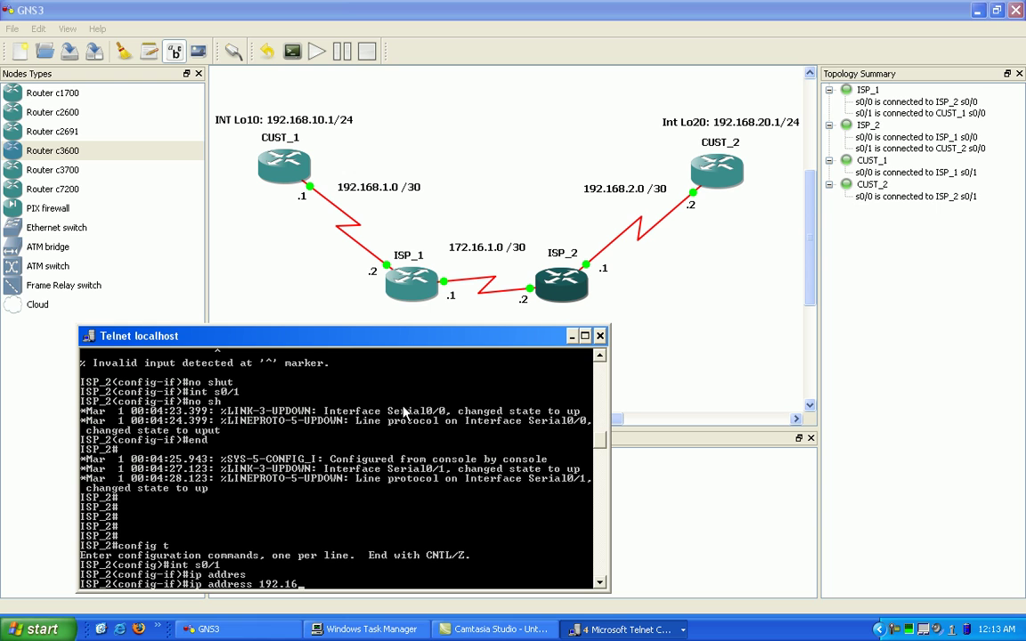
{"action": "type", "text": "8.2.1"}
{"action": "type", "text": "255.255.255."}
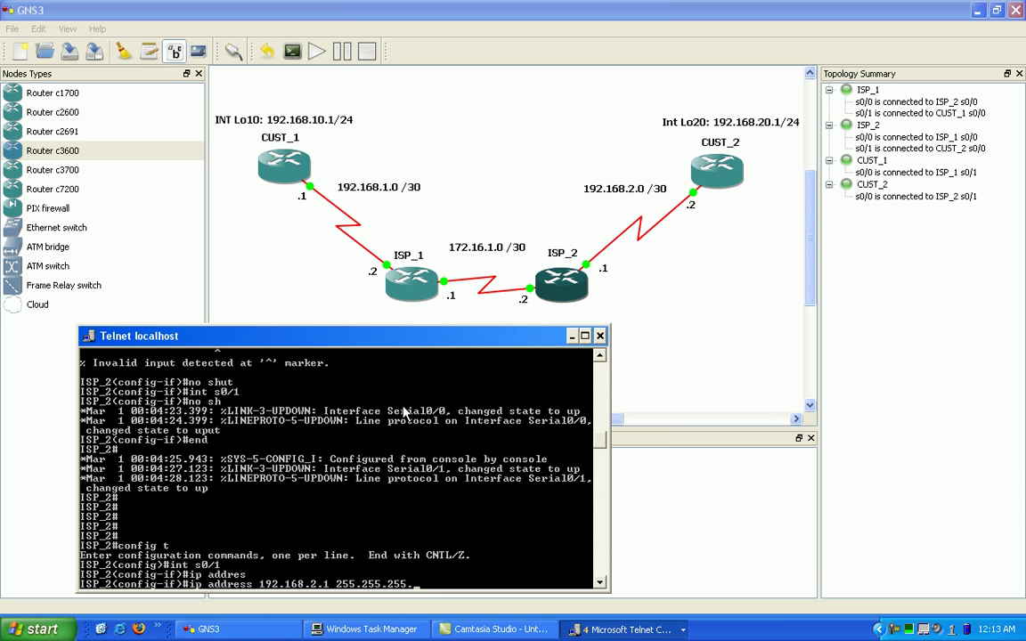
{"action": "type", "text": "252"}
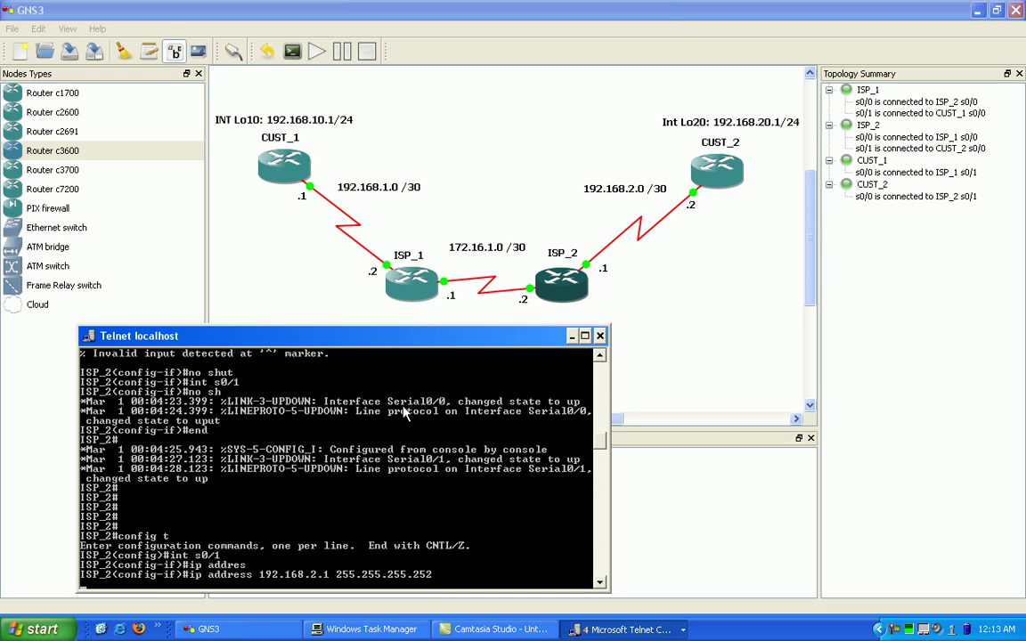
{"action": "key", "text": "Return"}
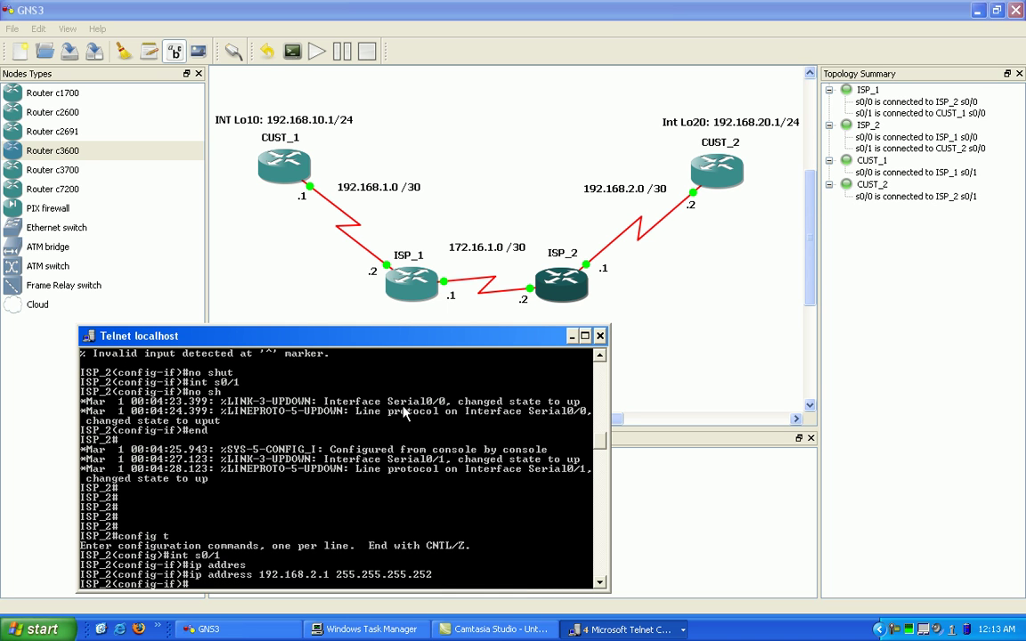
{"action": "type", "text": "en"}
{"action": "key", "text": "BackSpace"}
{"action": "key", "text": "BackSpace"}
{"action": "type", "text": "int"}
Select interface s0/0 and assign it 172.16.1.2 255.255.255.252.
{"action": "type", "text": "0/0"}
{"action": "key", "text": "Return"}
{"action": "type", "text": "ip "}
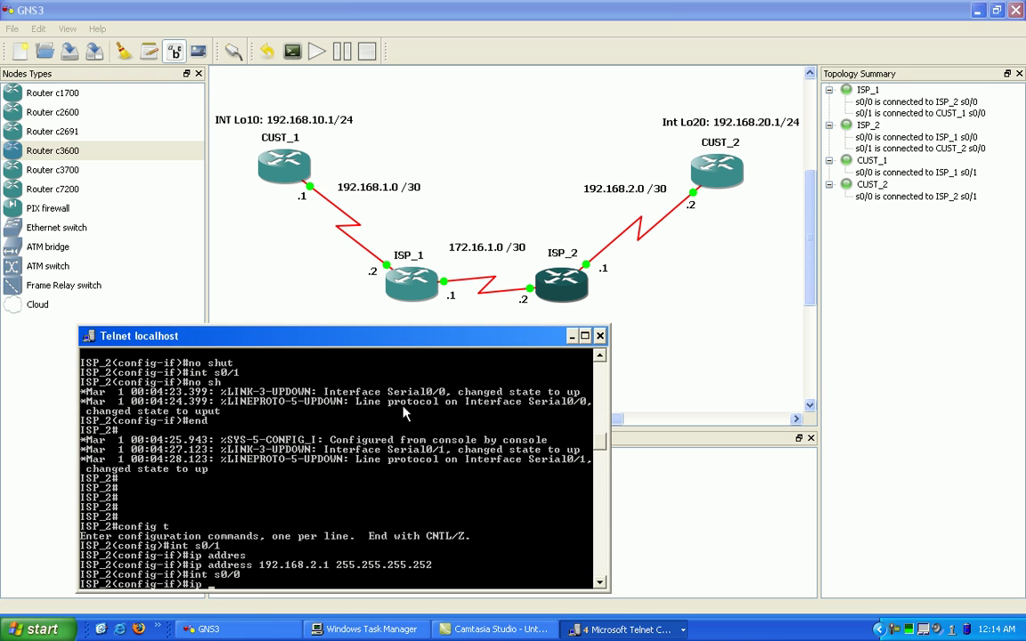
{"action": "type", "text": "addres"}
{"action": "key", "text": "Tab"}
{"action": "type", "text": "1"}
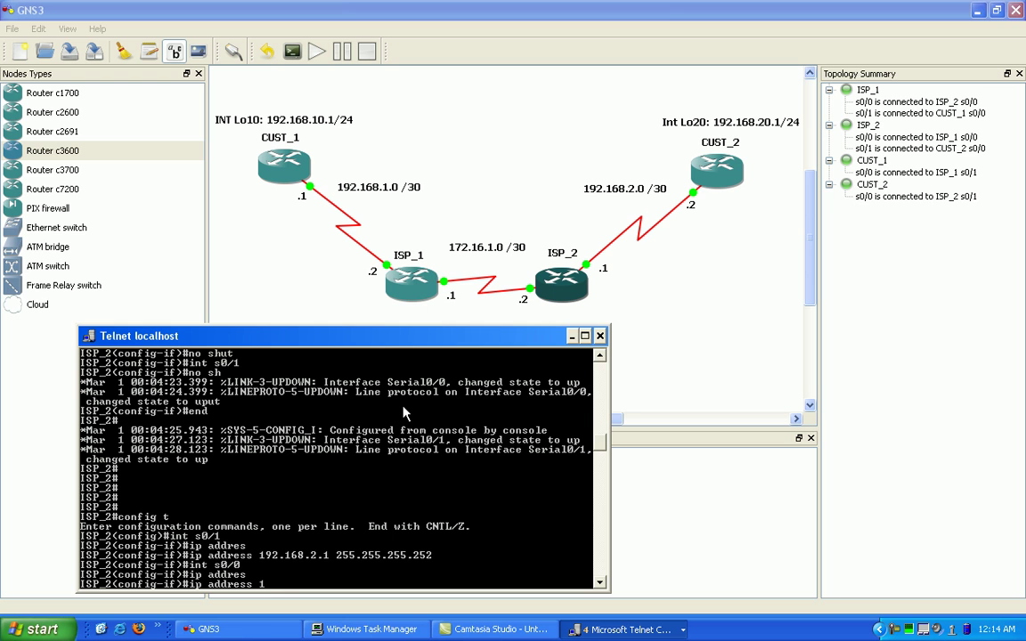
{"action": "type", "text": "72.16.1.0 255.255."}
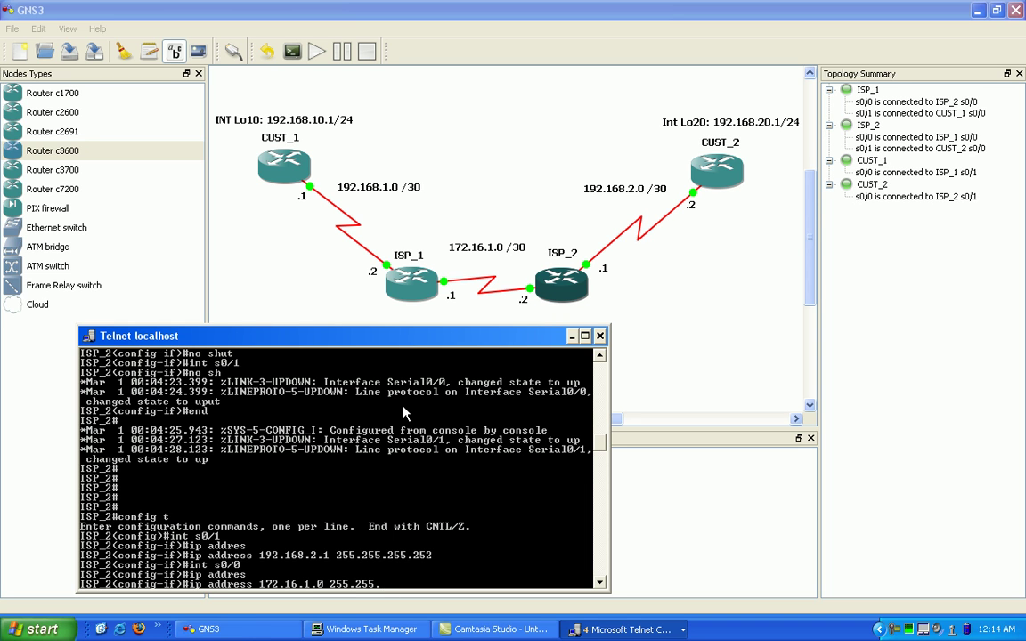
{"action": "key", "text": "BackSpace"}
{"action": "key", "text": "BackSpace"}
{"action": "key", "text": "BackSpace"}
{"action": "key", "text": "BackSpace"}
{"action": "key", "text": "BackSpace"}
{"action": "key", "text": "BackSpace"}
{"action": "key", "text": "BackSpace"}
{"action": "key", "text": "BackSpace"}
{"action": "key", "text": "BackSpace"}
{"action": "key", "text": "BackSpace"}
{"action": "type", "text": "3"}
{"action": "key", "text": "BackSpace"}
{"action": "type", "text": "2 255.255.255.252"}
{"action": "key", "text": "Return"}
Leave configuration mode back to the ISP_2# prompt.
{"action": "type", "text": "en"}
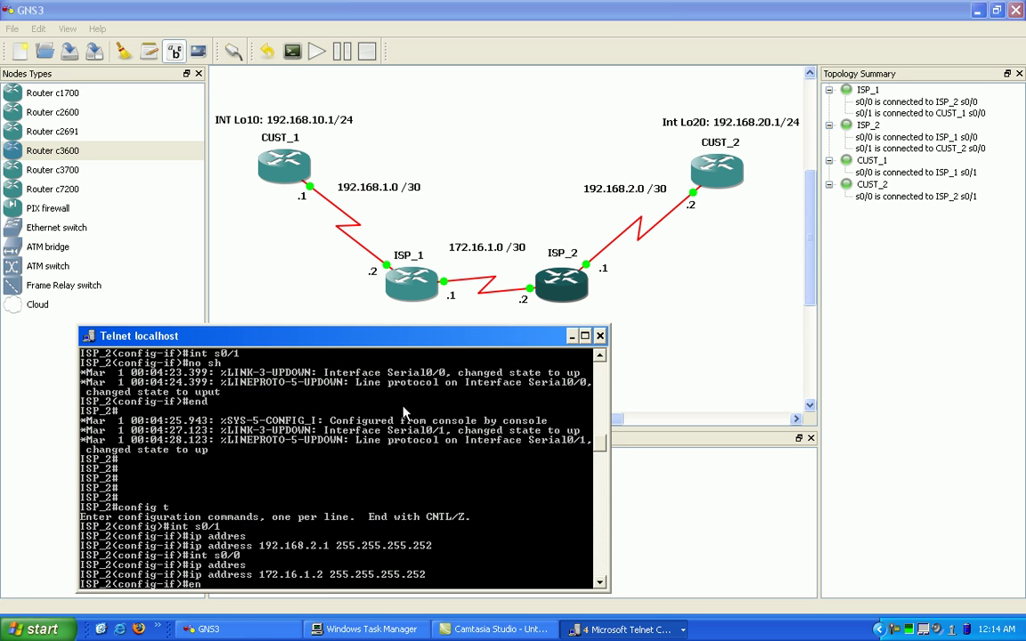
{"action": "type", "text": "d"}
{"action": "key", "text": "Return"}
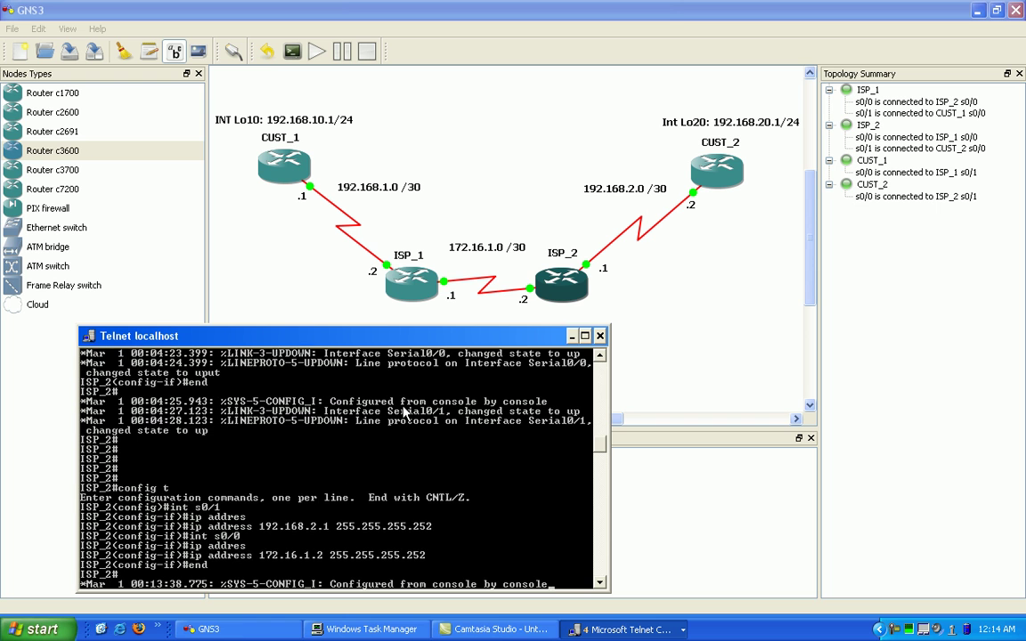
{"action": "key", "text": "Return"}
{"action": "key", "text": "Return"}
{"action": "key", "text": "Return"}
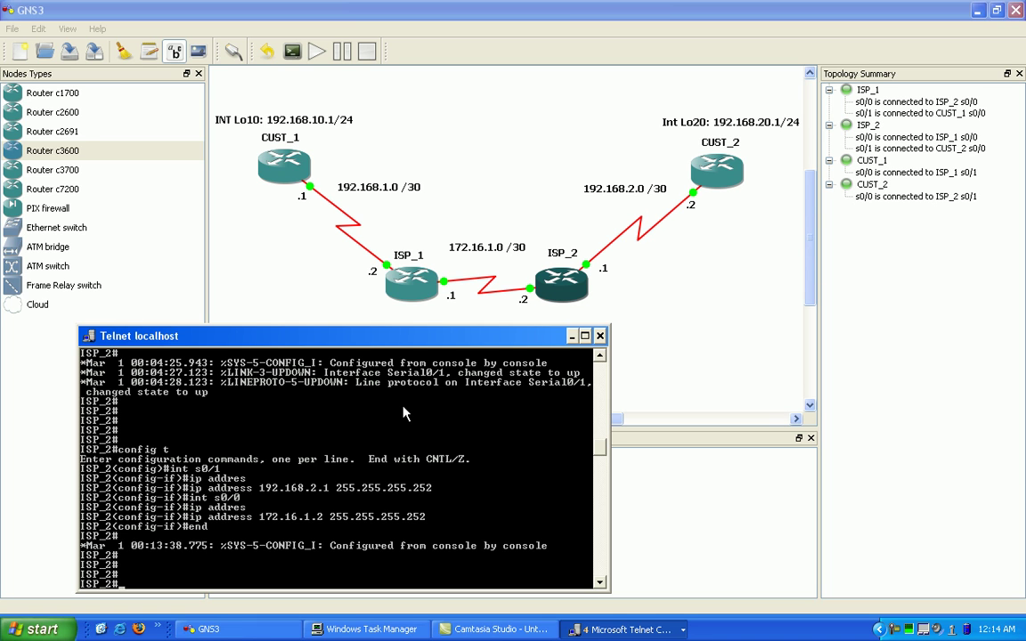
Ping CUST_2 at 192.168.2.2 from ISP_2, getting 5/5 replies.
{"action": "type", "text": "ping 192.168.2.2"}
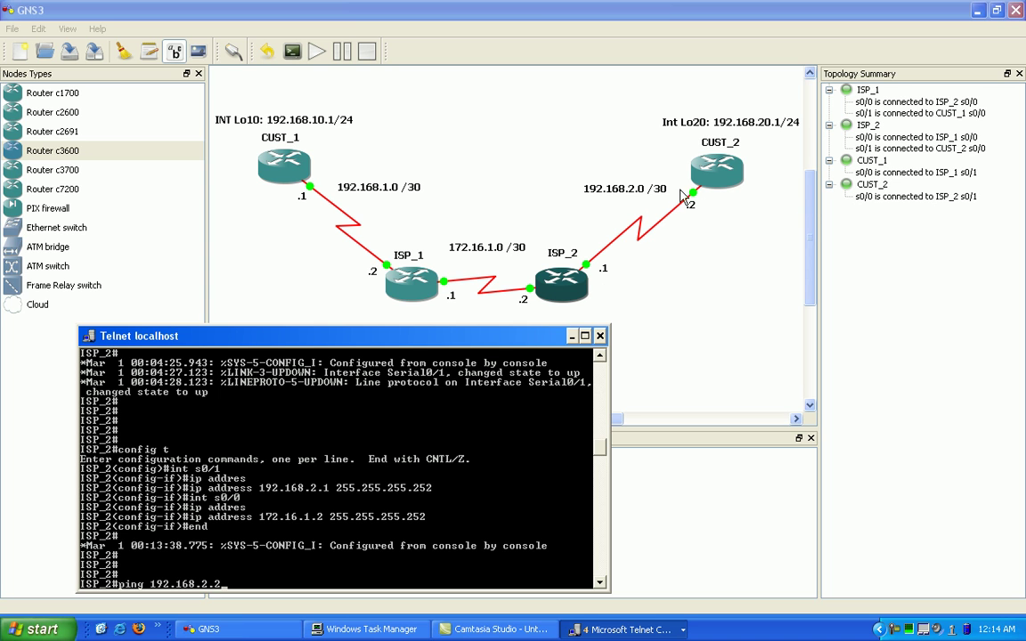
{"action": "key", "text": "Return"}
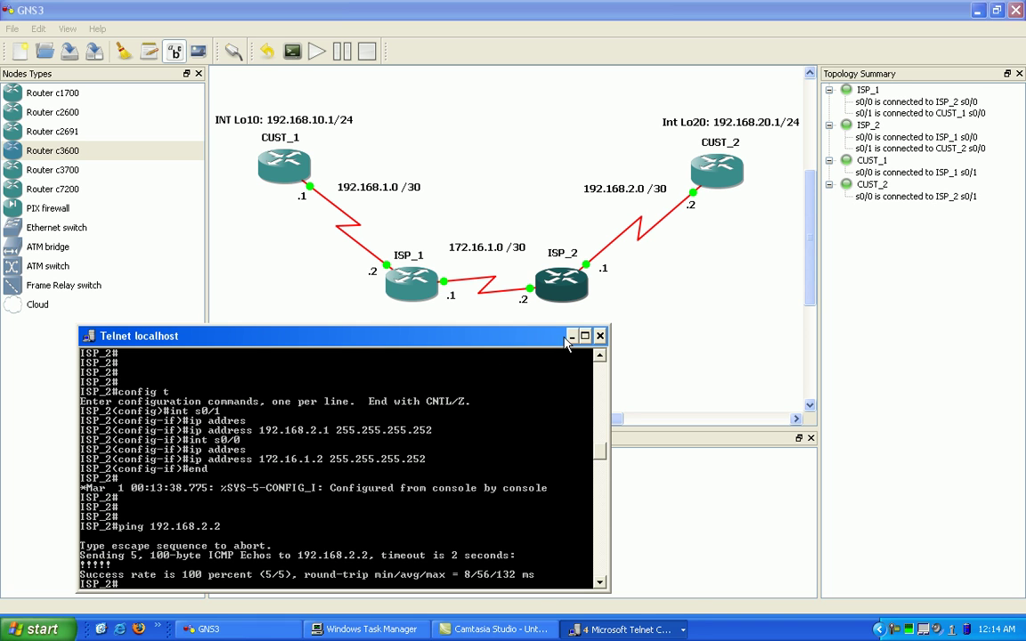
Switch to the ISP_1 console and enter configuration for interface s0/0.
{"action": "left_click", "coordinate": [623, 630]}
{"action": "left_click", "coordinate": [617, 607]}
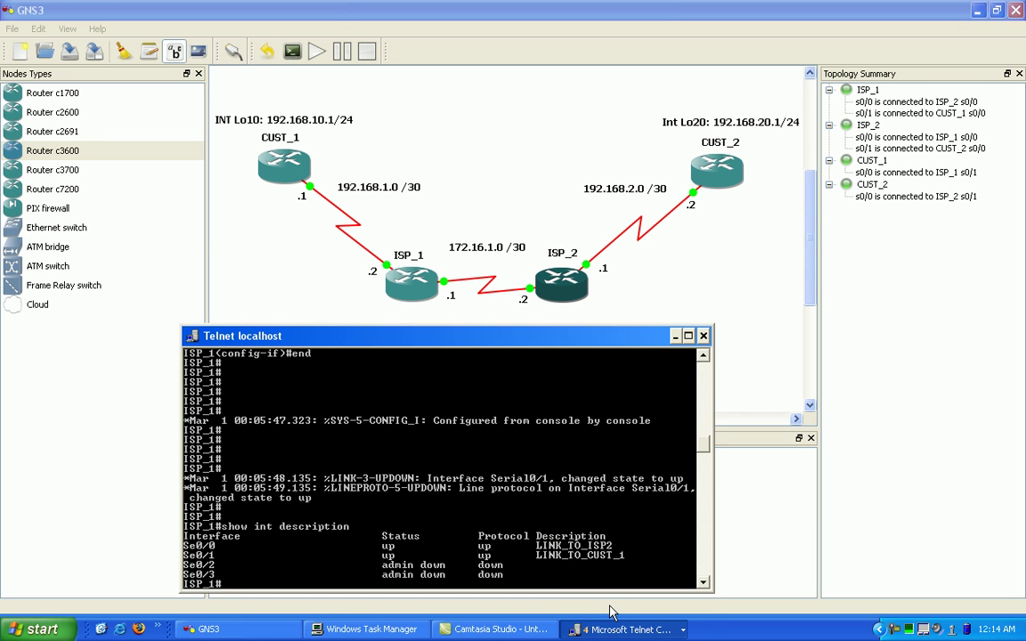
{"action": "key", "text": "Return"}
{"action": "key", "text": "Return"}
{"action": "key", "text": "Return"}
{"action": "key", "text": "Return"}
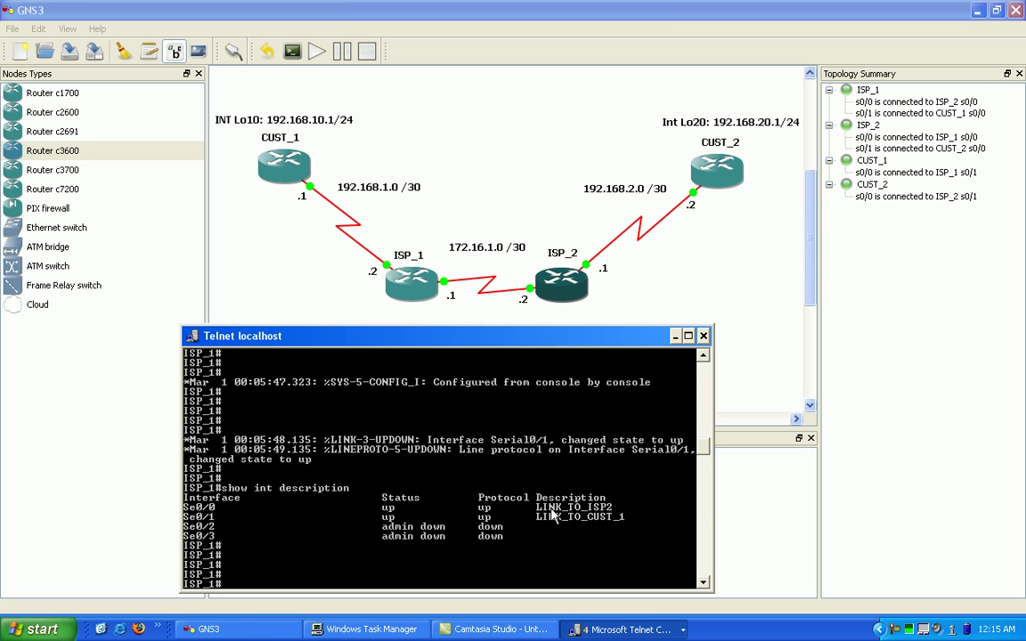
{"action": "type", "text": "config t"}
{"action": "key", "text": "Return"}
{"action": "type", "text": "int s0/0"}
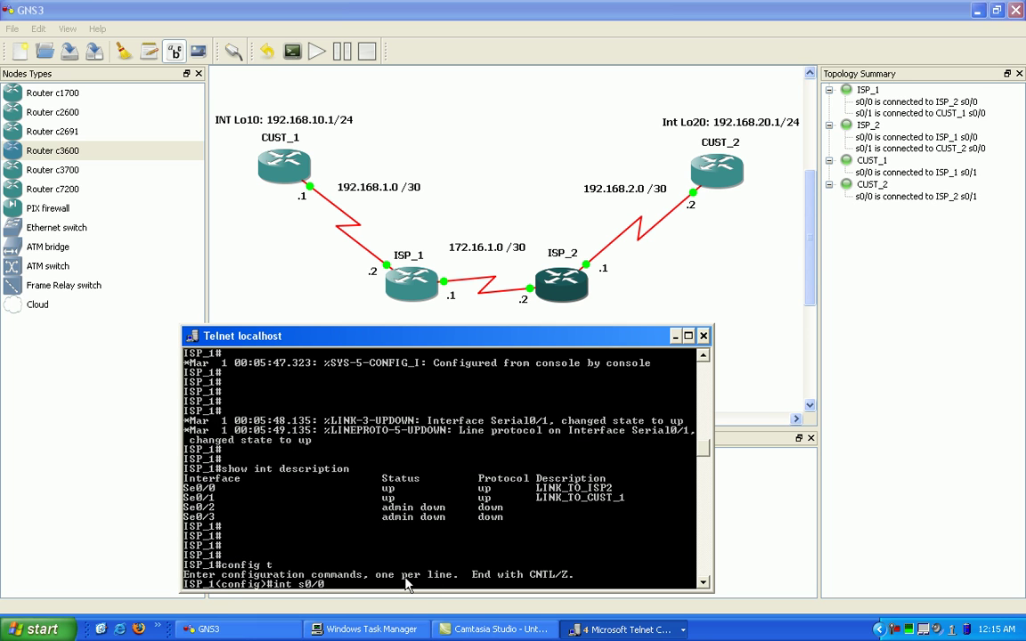
{"action": "key", "text": "Return"}
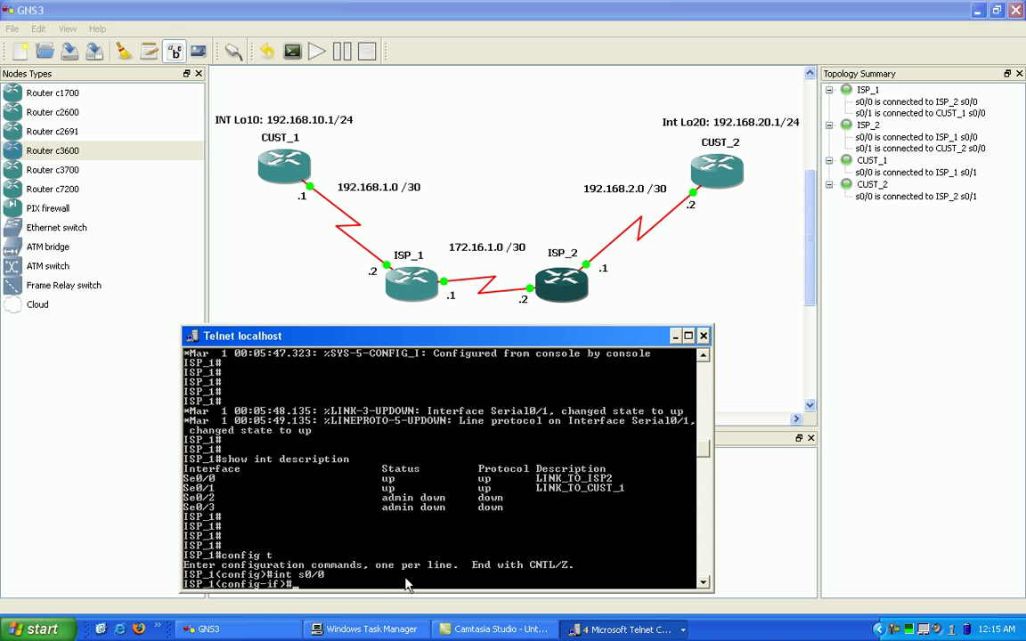
Assign s0/0 the address 172.16.1.1 255.255.255.252 and exit configuration mode.
{"action": "type", "text": "ip address"}
{"action": "key", "text": "Tab"}
{"action": "type", "text": "192.168"}
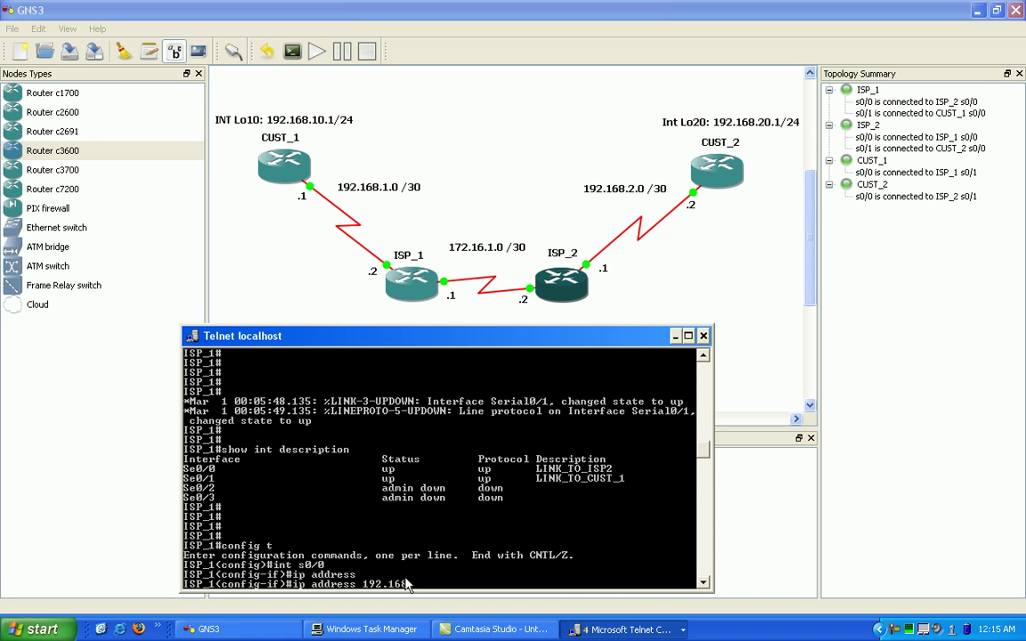
{"action": "key", "text": "BackSpace"}
{"action": "key", "text": "BackSpace"}
{"action": "key", "text": "BackSpace"}
{"action": "key", "text": "BackSpace"}
{"action": "key", "text": "BackSpace"}
{"action": "key", "text": "BackSpace"}
{"action": "type", "text": "72.16.1.1 255.255.255.252"}
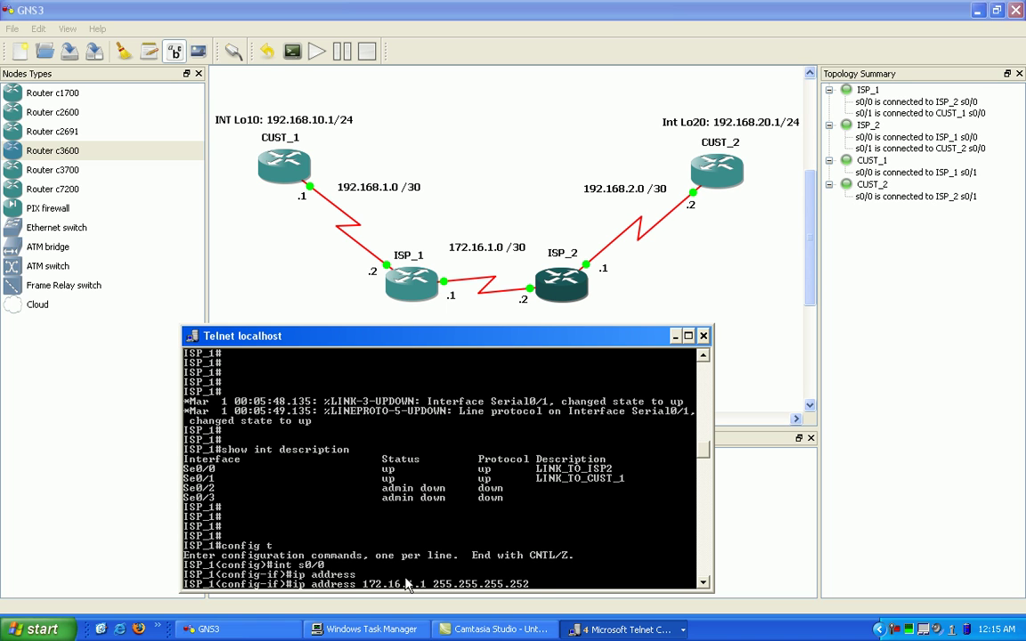
{"action": "key", "text": "Return"}
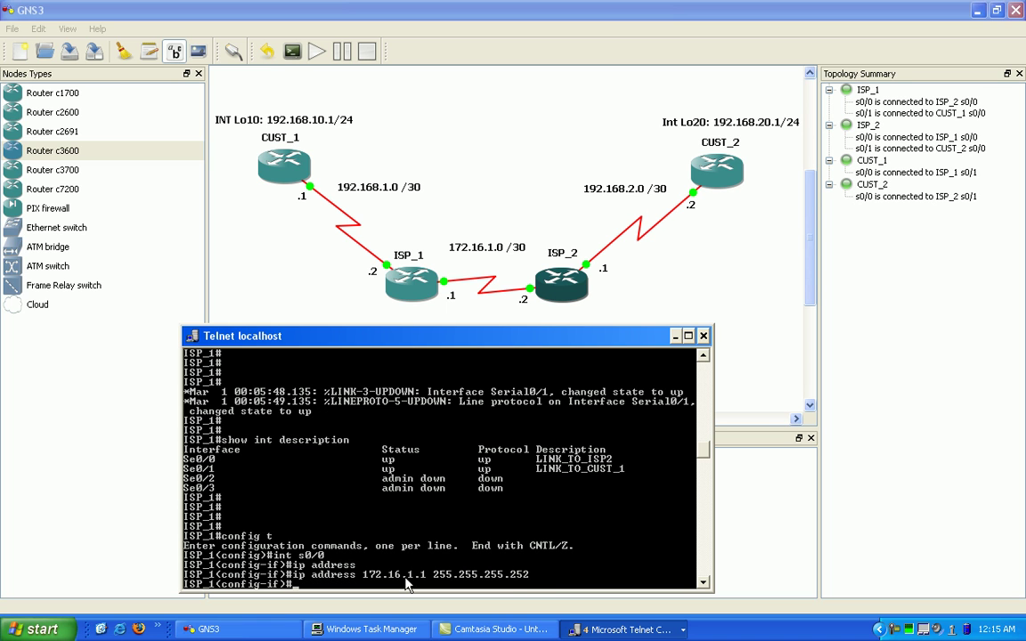
{"action": "type", "text": "end"}
{"action": "key", "text": "Return"}
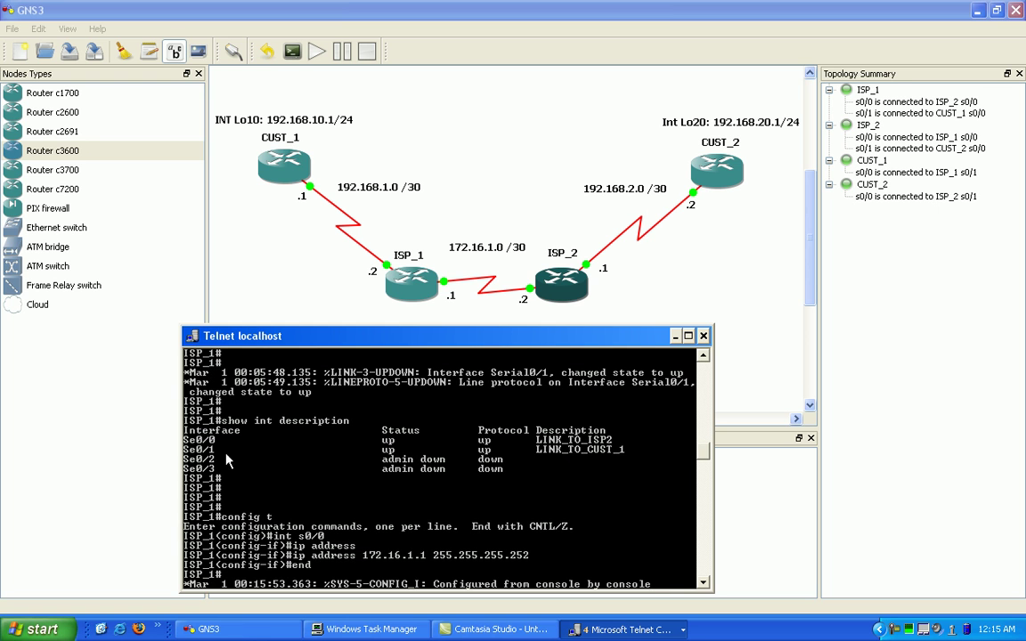
{"action": "key", "text": "Return"}
{"action": "key", "text": "Return"}
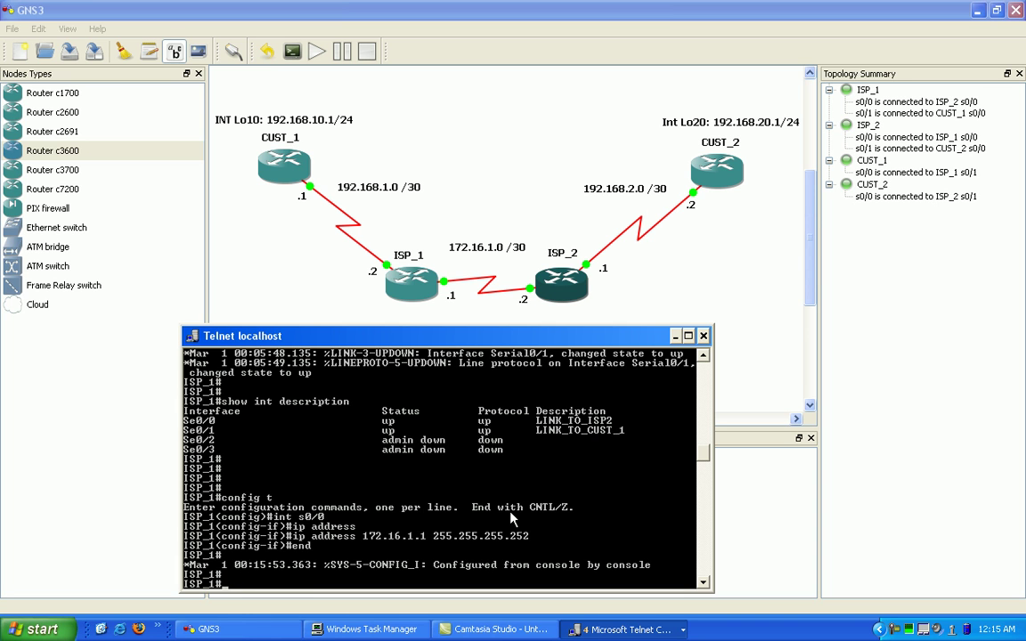
Give ISP_1's serial 0/1 the address 192.168.1.2 255.255.255.252 and exit configuration mode.
{"action": "type", "text": "config t"}
{"action": "key", "text": "Return"}
{"action": "type", "text": "int s"}
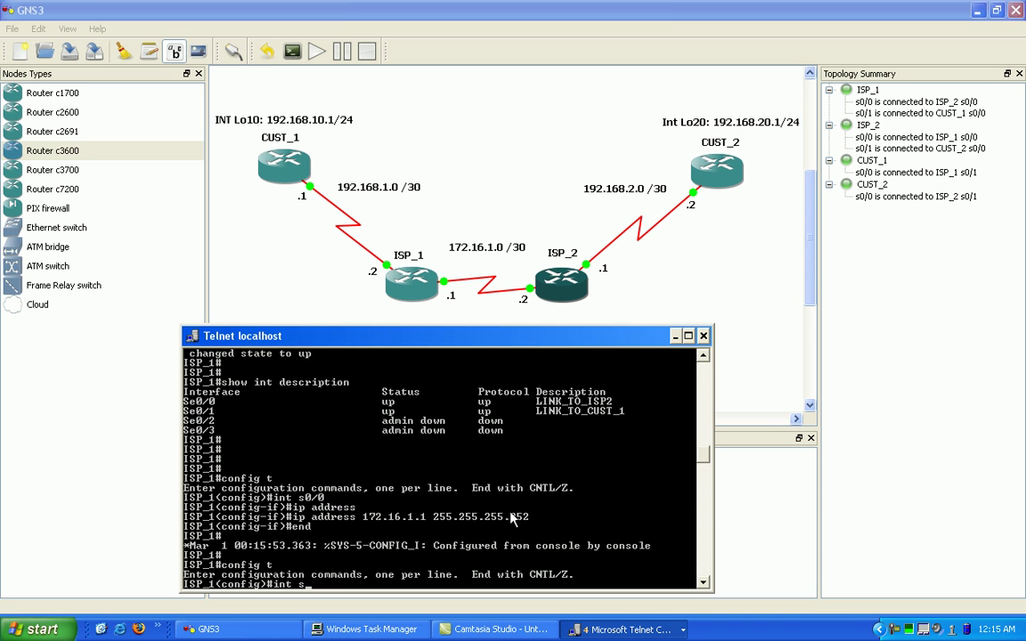
{"action": "type", "text": "0/1"}
{"action": "key", "text": "Return"}
{"action": "type", "text": "ip addres"}
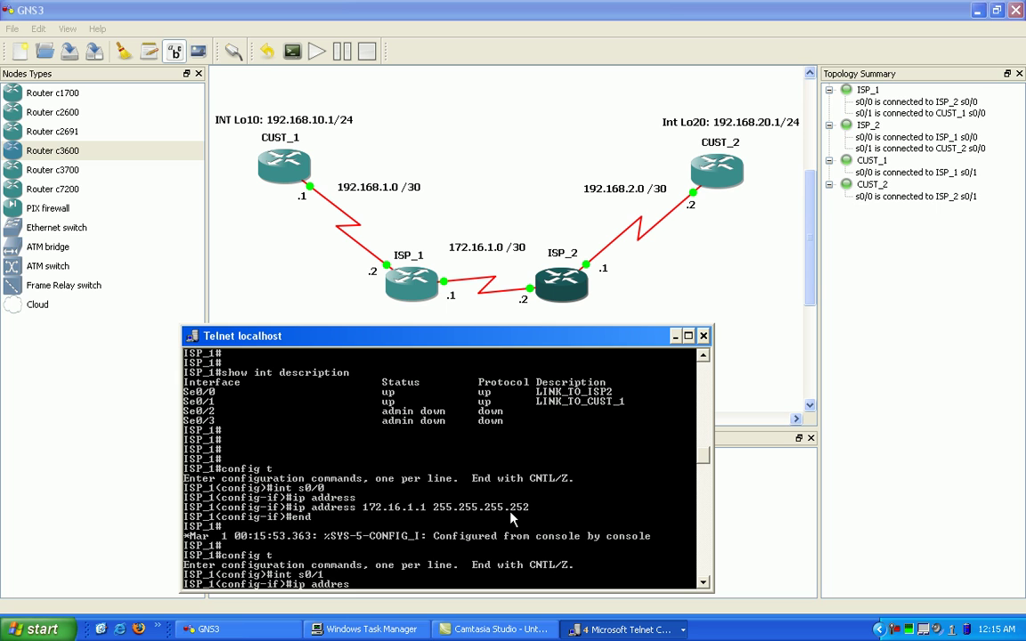
{"action": "key", "text": "Tab"}
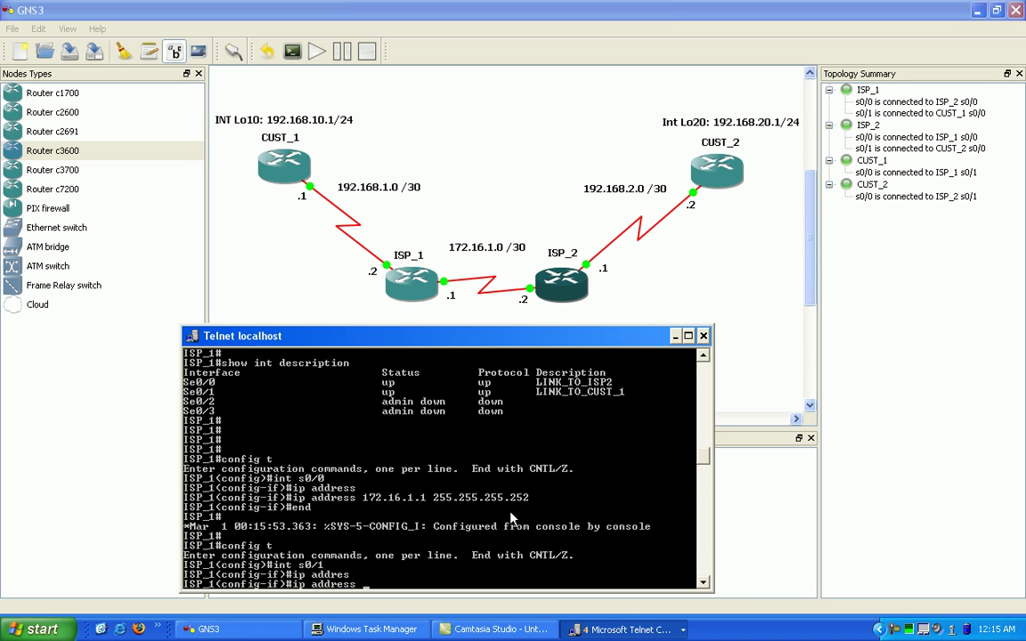
{"action": "type", "text": "192.168.1.2 255.255.255.2"}
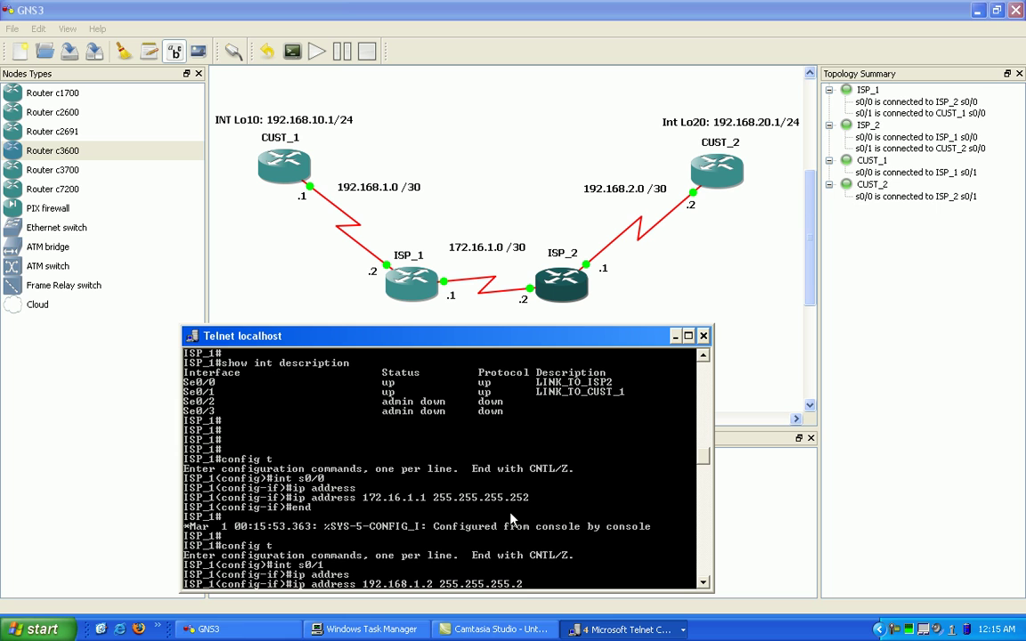
{"action": "type", "text": "52"}
{"action": "key", "text": "Return"}
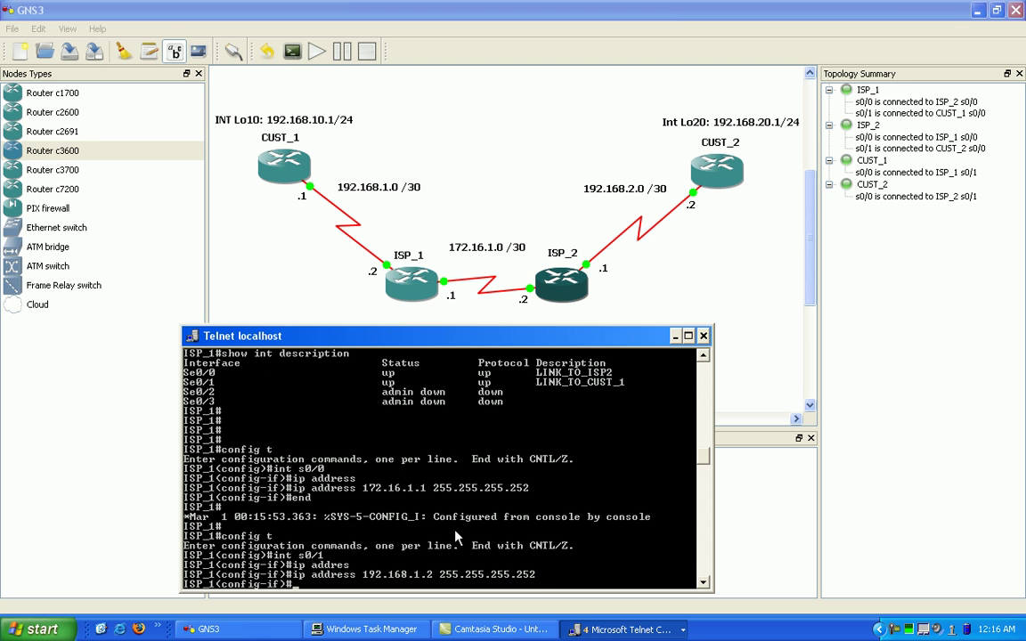
{"action": "type", "text": "end"}
{"action": "key", "text": "Return"}
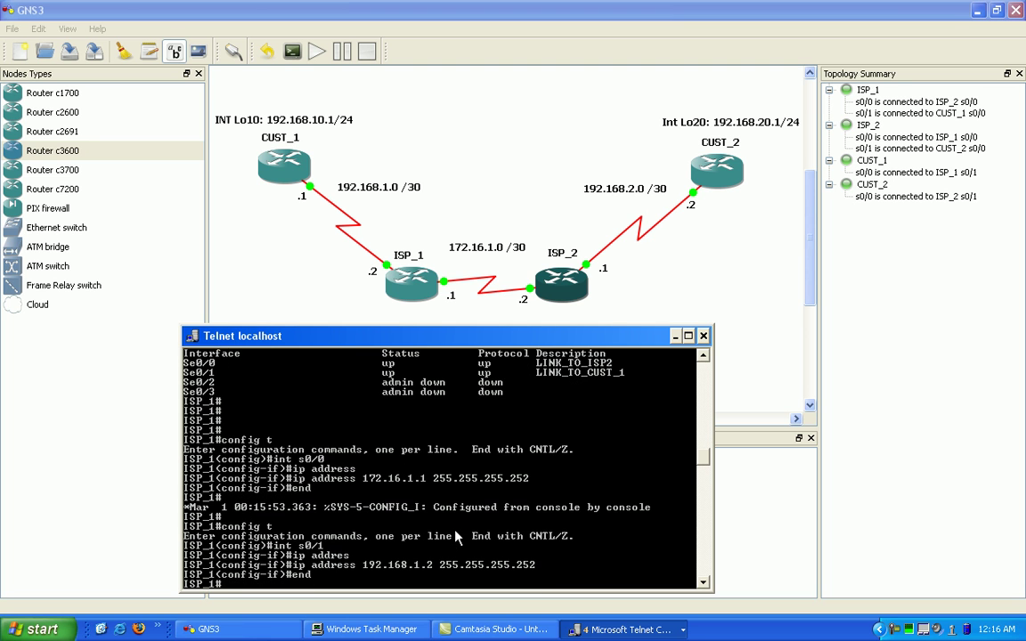
{"action": "key", "text": "Return"}
{"action": "key", "text": "Return"}
{"action": "key", "text": "Return"}
{"action": "key", "text": "Return"}
{"action": "key", "text": "Return"}
{"action": "key", "text": "Return"}
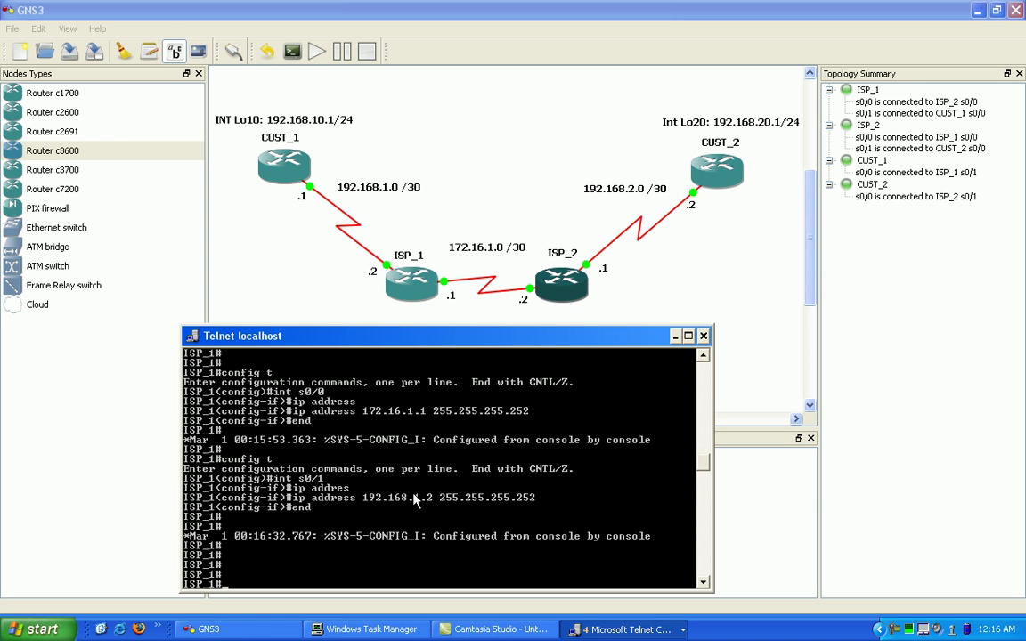
Ping ISP_2 at 172.16.1.2 successfully (5/5), then hide the ISP_1 console.
{"action": "type", "text": "ping 172.16.1.2"}
{"action": "key", "text": "Return"}
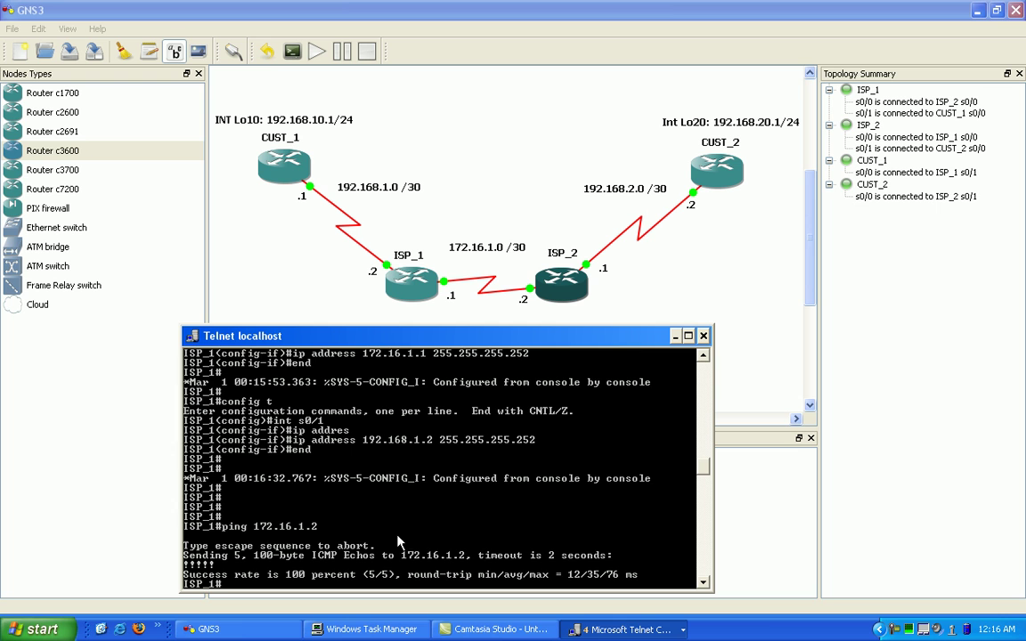
{"action": "key", "text": "Return"}
{"action": "key", "text": "Return"}
{"action": "key", "text": "Return"}
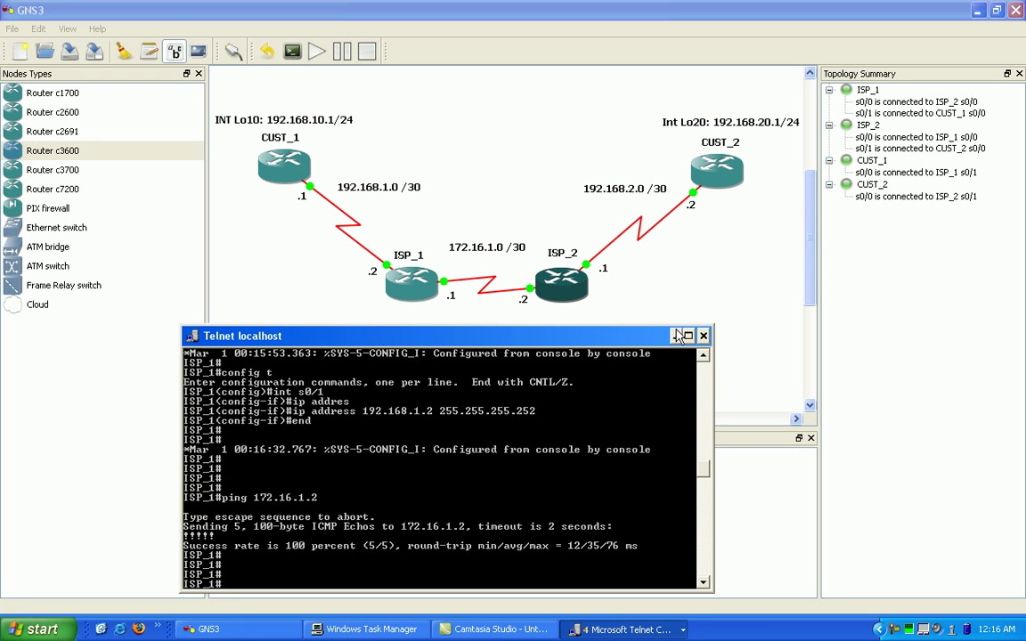
{"action": "left_click", "coordinate": [611, 594]}
{"action": "left_click", "coordinate": [625, 629]}
On the CUST_1 console, list the interfaces and their descriptions with show int desc.
{"action": "left_click", "coordinate": [650, 584]}
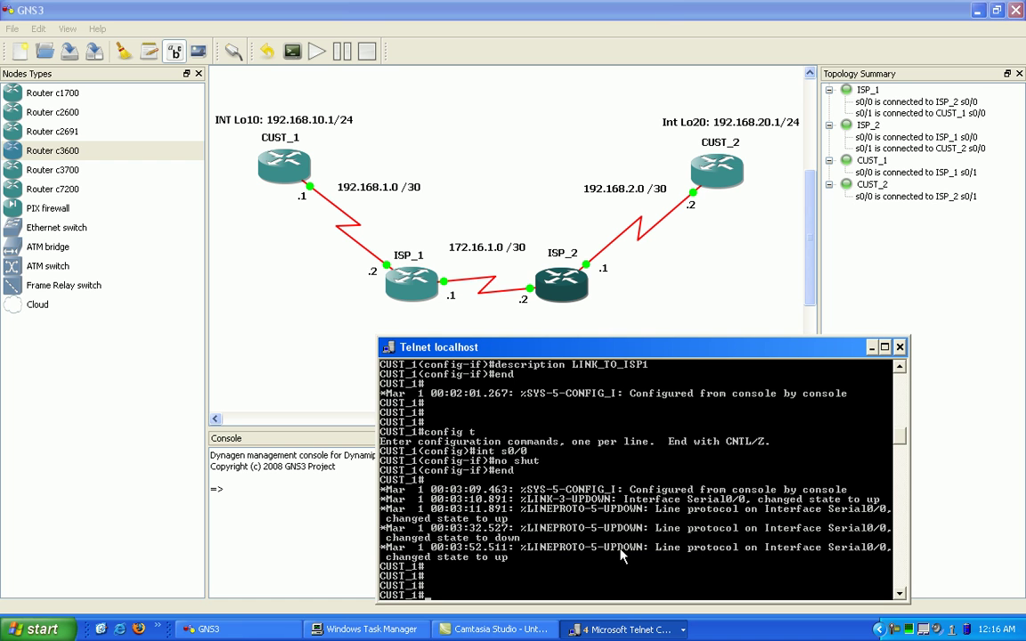
{"action": "key", "text": "Return"}
{"action": "key", "text": "Return"}
{"action": "key", "text": "Return"}
{"action": "type", "text": "show int de"}
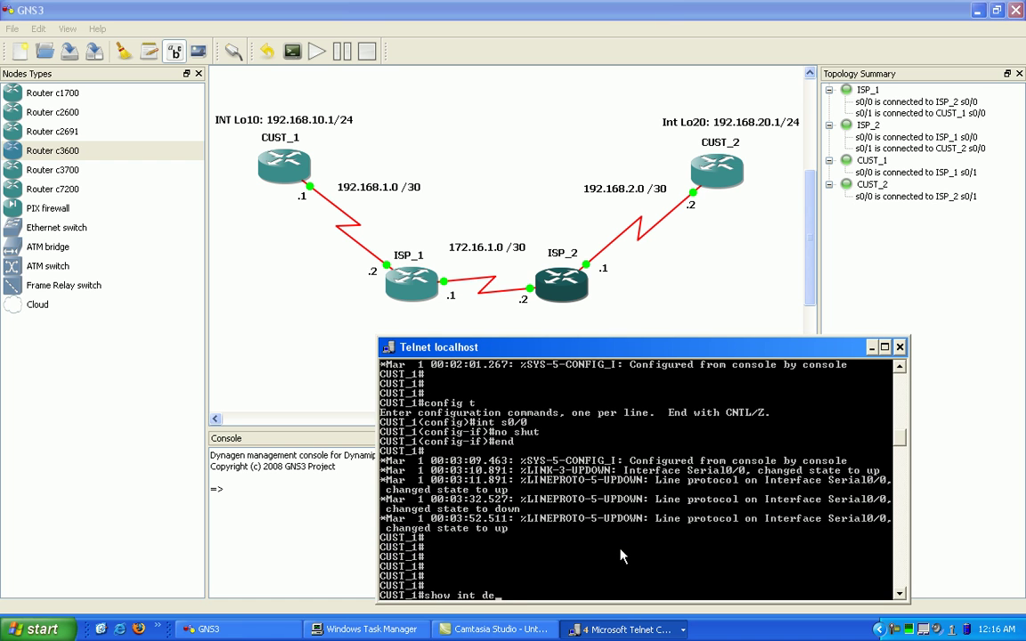
{"action": "type", "text": "sc"}
{"action": "key", "text": "Return"}
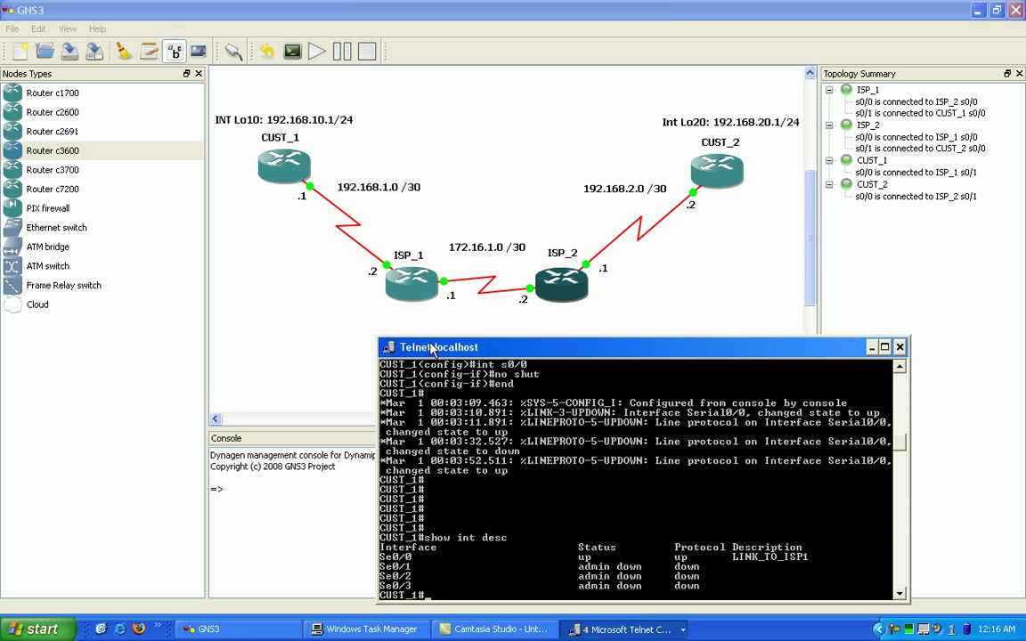
Assign Serial0/0 the address 192.168.1.1 255.255.255.252 and return to the privileged prompt.
{"action": "type", "text": "config t"}
{"action": "key", "text": "Return"}
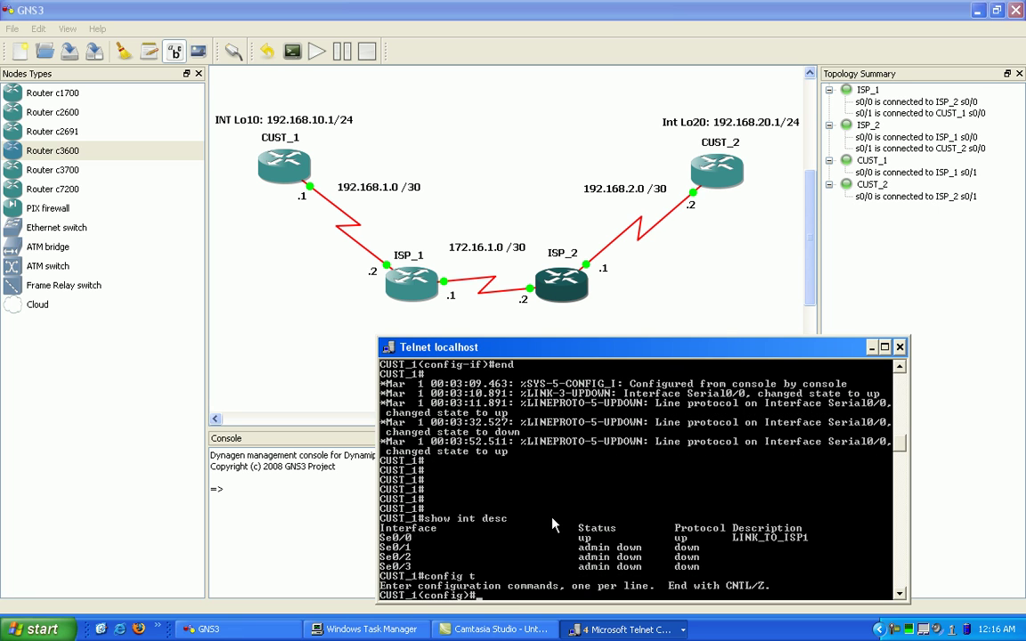
{"action": "type", "text": "int s0/0"}
{"action": "key", "text": "Return"}
{"action": "type", "text": "ip a"}
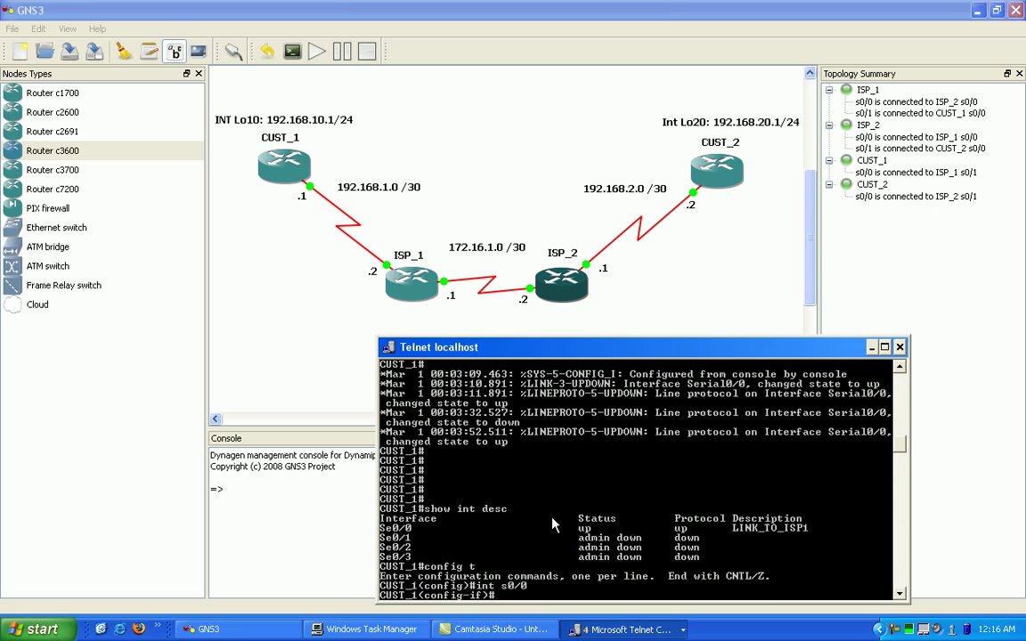
{"action": "type", "text": "ddre"}
{"action": "key", "text": "Tab"}
{"action": "type", "text": "192"}
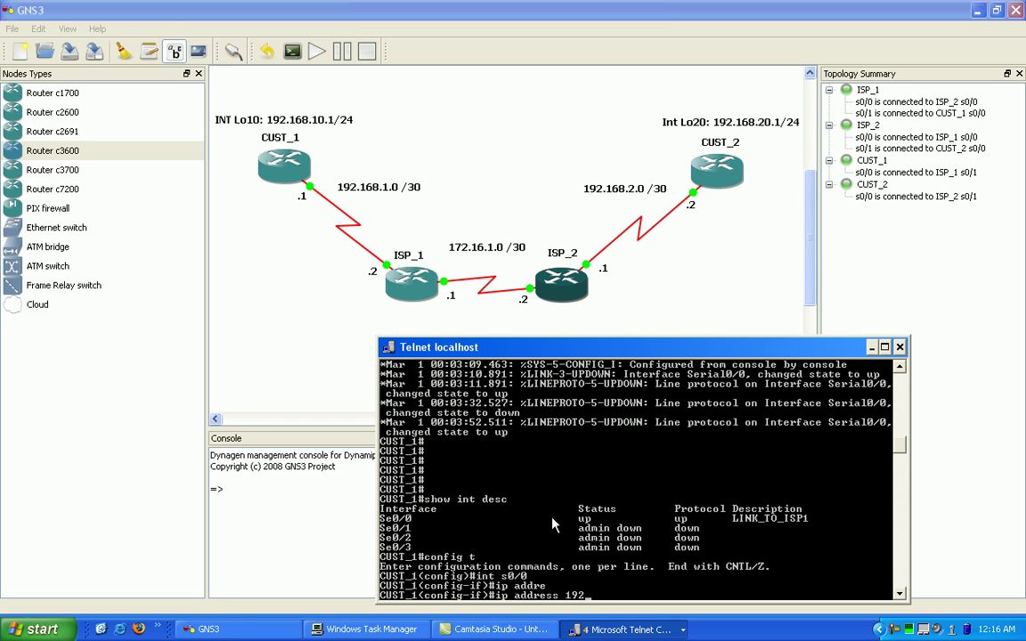
{"action": "type", "text": ".168.1.1 255.255.2"}
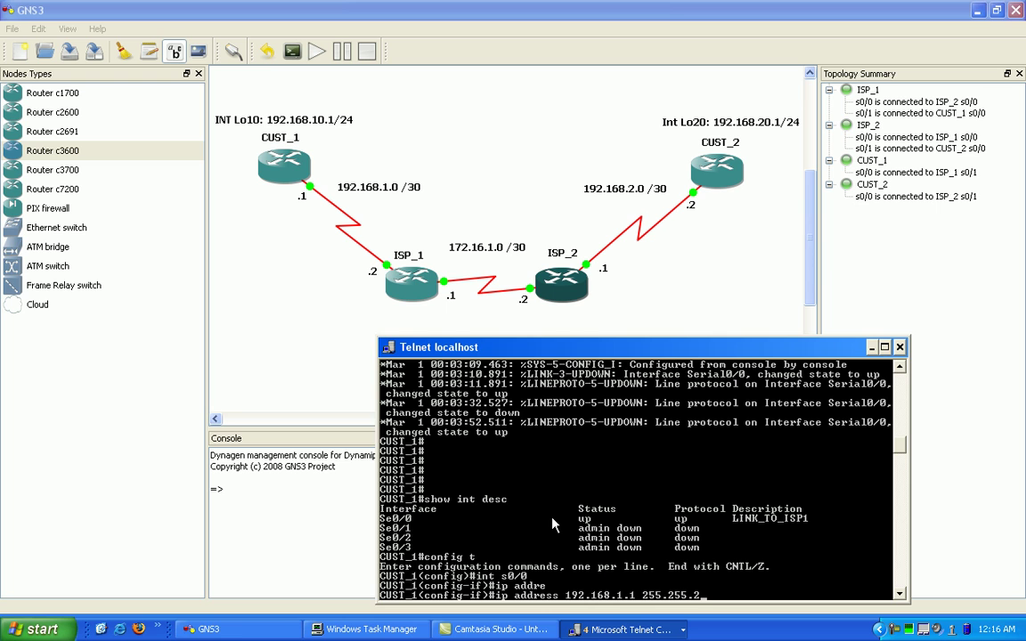
{"action": "type", "text": "55.252"}
{"action": "key", "text": "Return"}
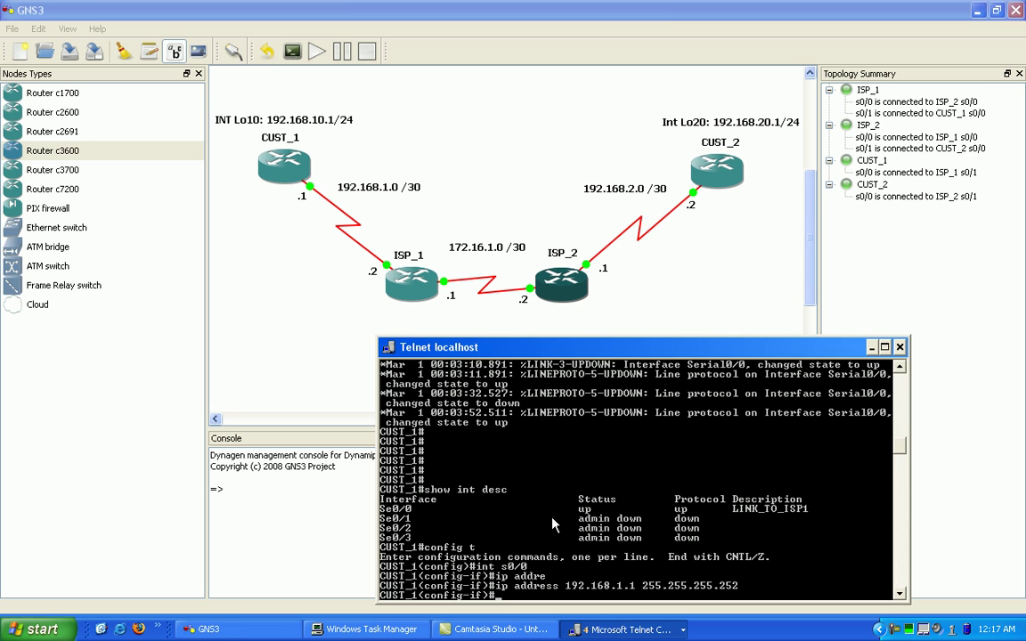
{"action": "type", "text": "end"}
{"action": "key", "text": "Return"}
{"action": "key", "text": "Return"}
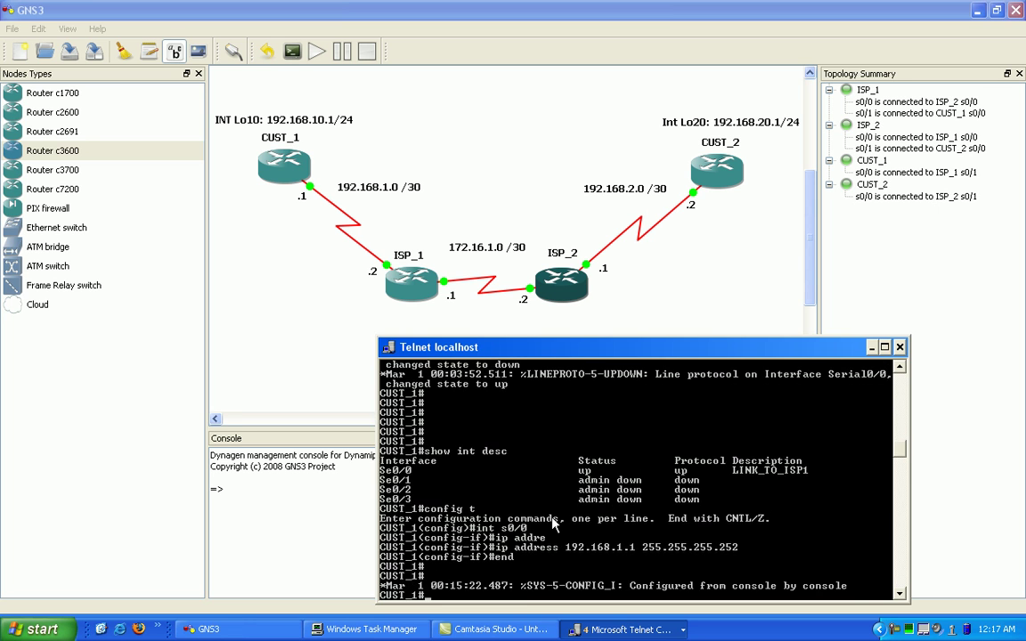
{"action": "key", "text": "Return"}
{"action": "key", "text": "Return"}
{"action": "key", "text": "Return"}
{"action": "key", "text": "Return"}
{"action": "key", "text": "Return"}
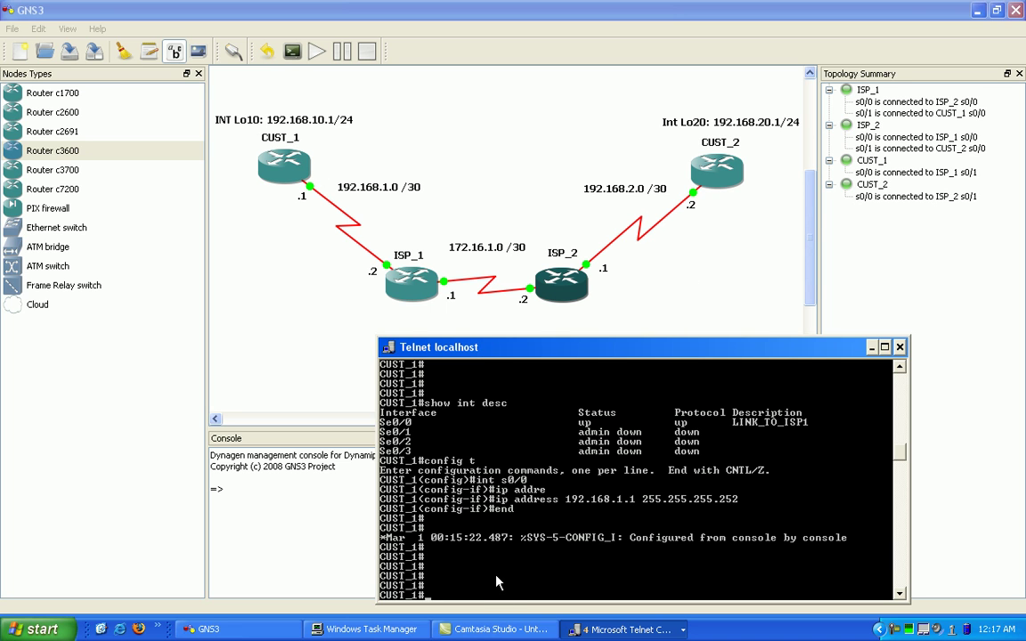
Ping ISP_1 at 192.168.1.2 from CUST_1 (5/5 success), then enter global configuration mode.
{"action": "type", "text": "ping 192.168.1.2"}
{"action": "key", "text": "Return"}
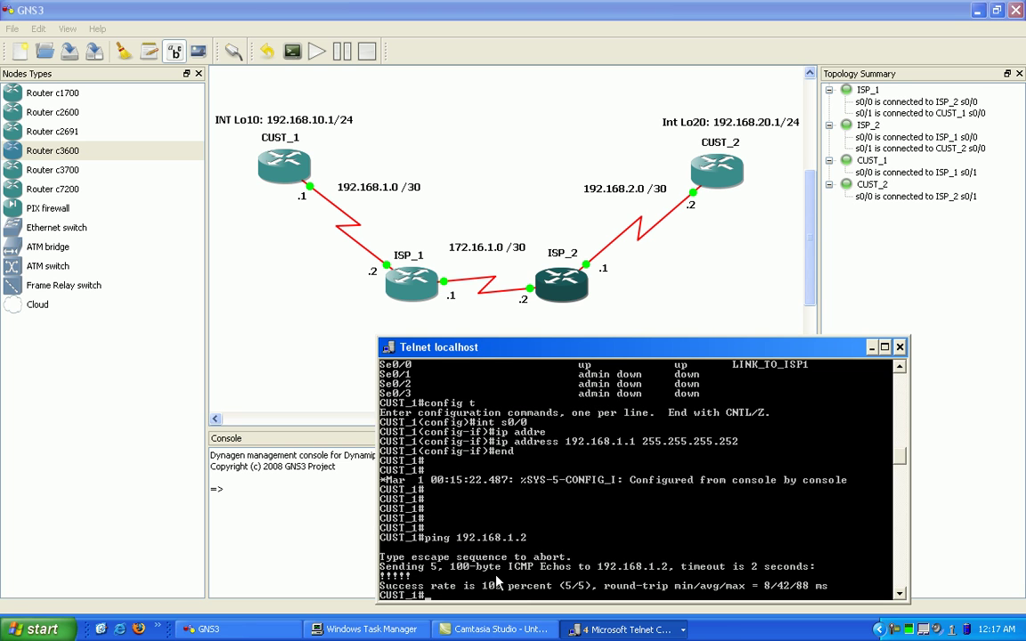
{"action": "key", "text": "Return"}
{"action": "key", "text": "Return"}
{"action": "key", "text": "Return"}
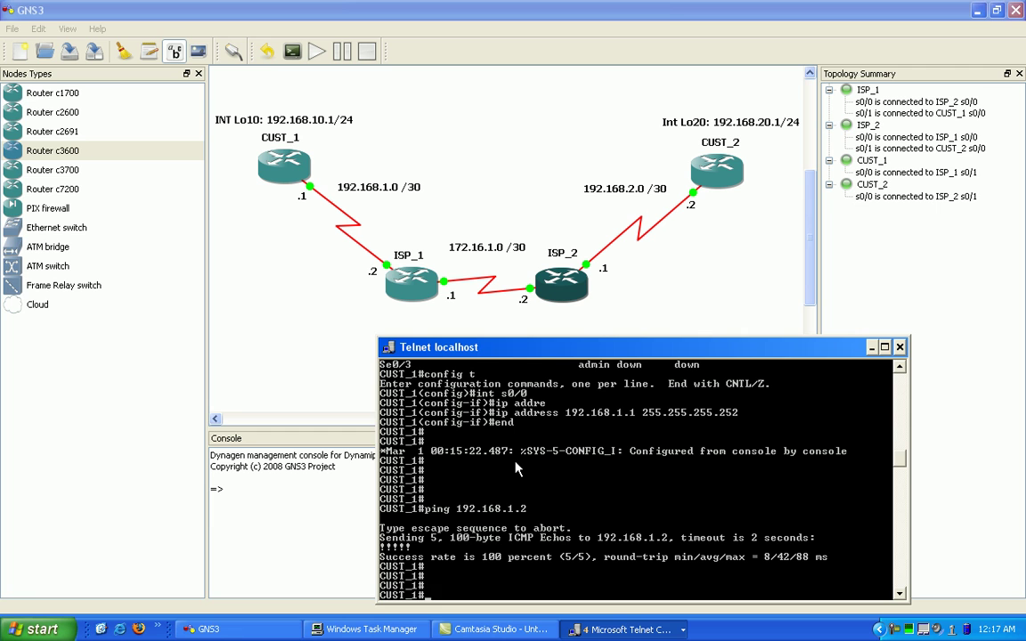
{"action": "type", "text": "config t"}
{"action": "key", "text": "Return"}
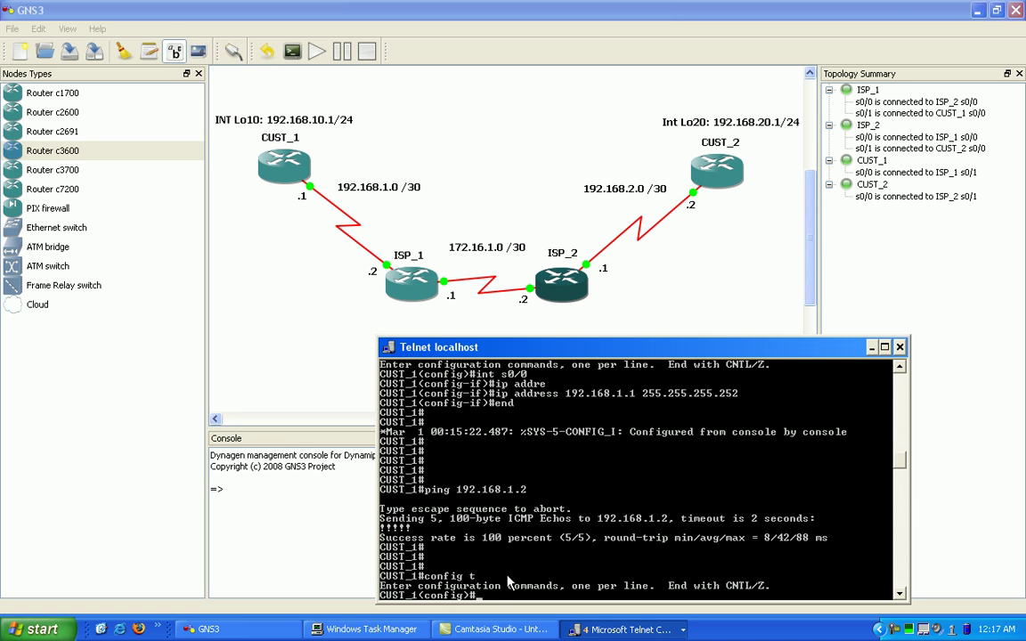
Create interface Loopback10 with address 192.168.10.1 255.255.255.0 and exit configuration mode.
{"action": "type", "text": "int lo"}
{"action": "key", "text": "Tab"}
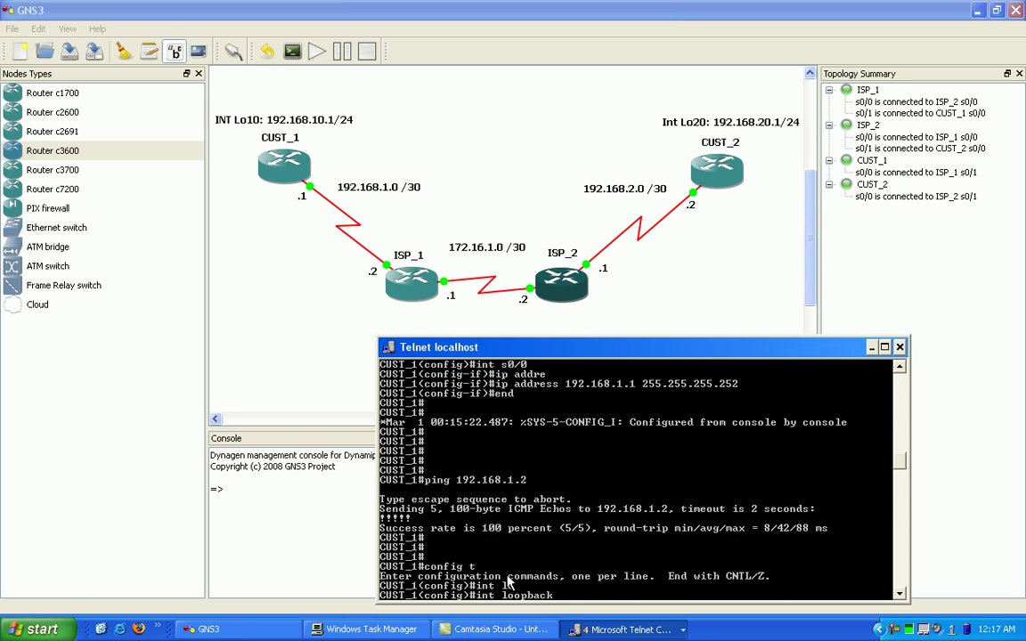
{"action": "type", "text": "10"}
{"action": "key", "text": "Return"}
{"action": "type", "text": "ip"}
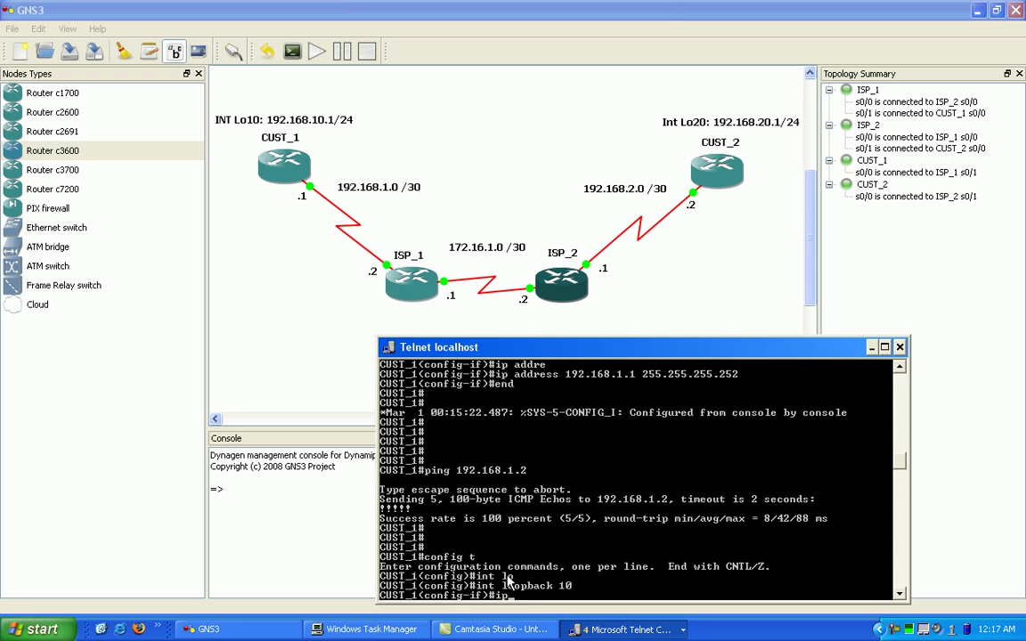
{"action": "type", "text": " address"}
{"action": "key", "text": "Tab"}
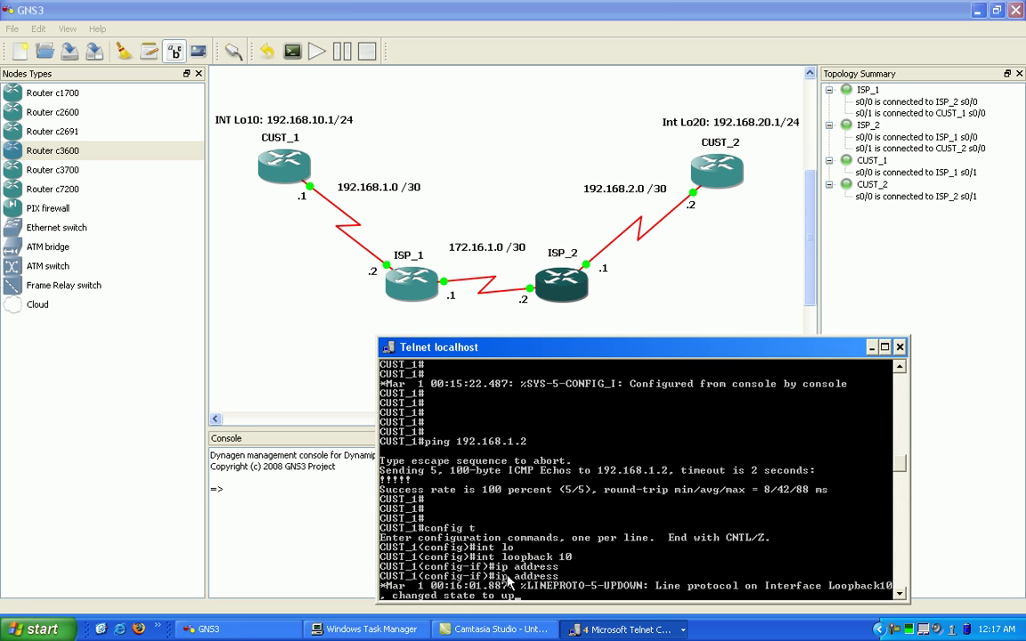
{"action": "key", "text": "Tab"}
{"action": "type", "text": "19"}
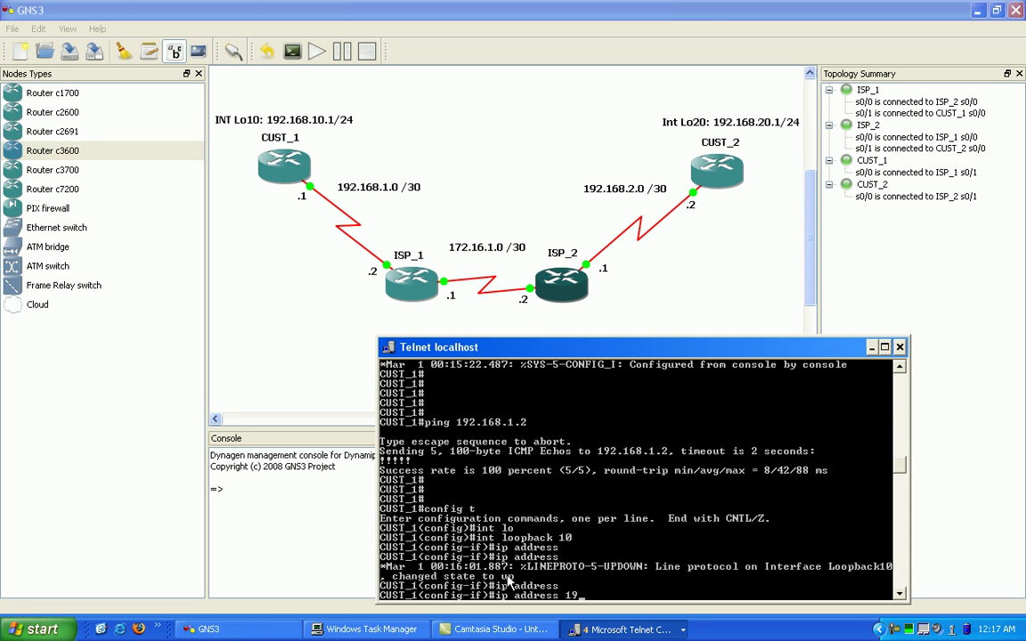
{"action": "type", "text": "2.168.10.1 255.255.255"}
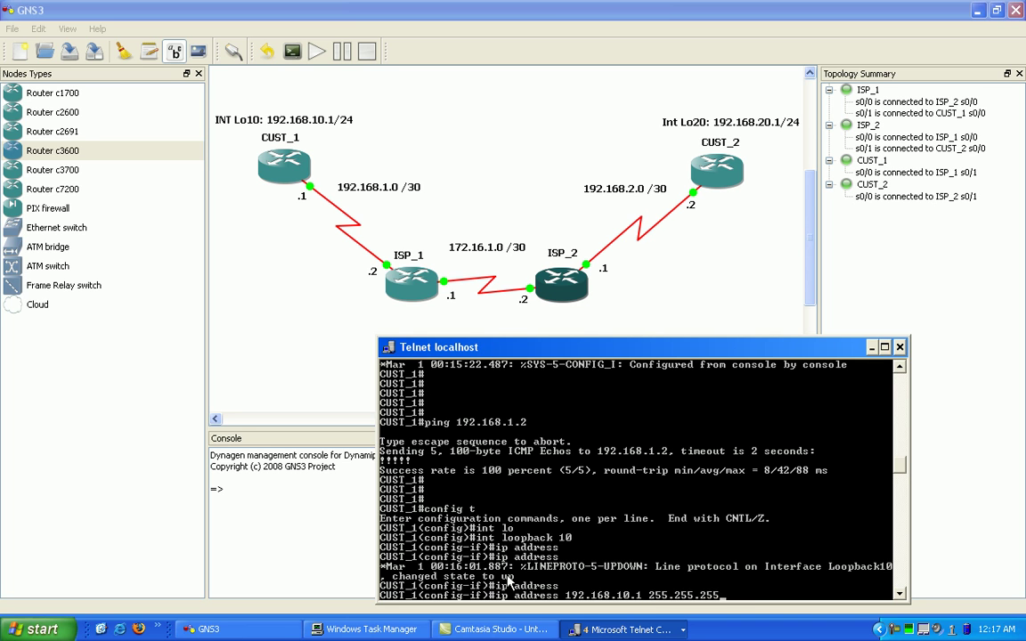
{"action": "type", "text": ".0"}
{"action": "key", "text": "Return"}
{"action": "type", "text": "end"}
{"action": "key", "text": "Return"}
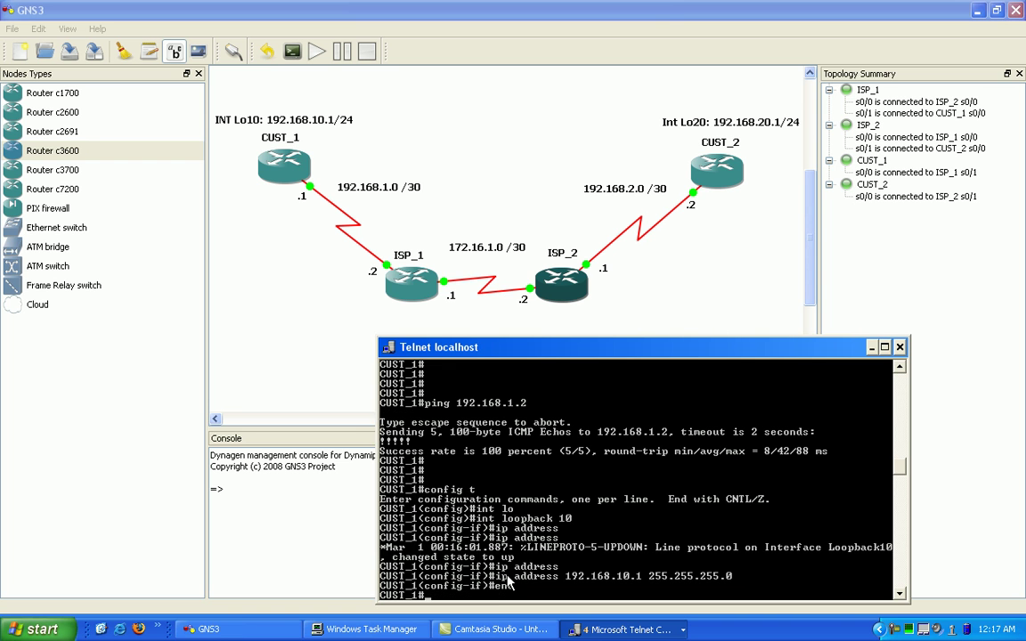
{"action": "key", "text": "Return"}
{"action": "key", "text": "Return"}
{"action": "key", "text": "Return"}
{"action": "key", "text": "Return"}
{"action": "key", "text": "Return"}
{"action": "key", "text": "Return"}
{"action": "key", "text": "Return"}
{"action": "key", "text": "Return"}
{"action": "key", "text": "Return"}
{"action": "key", "text": "Return"}
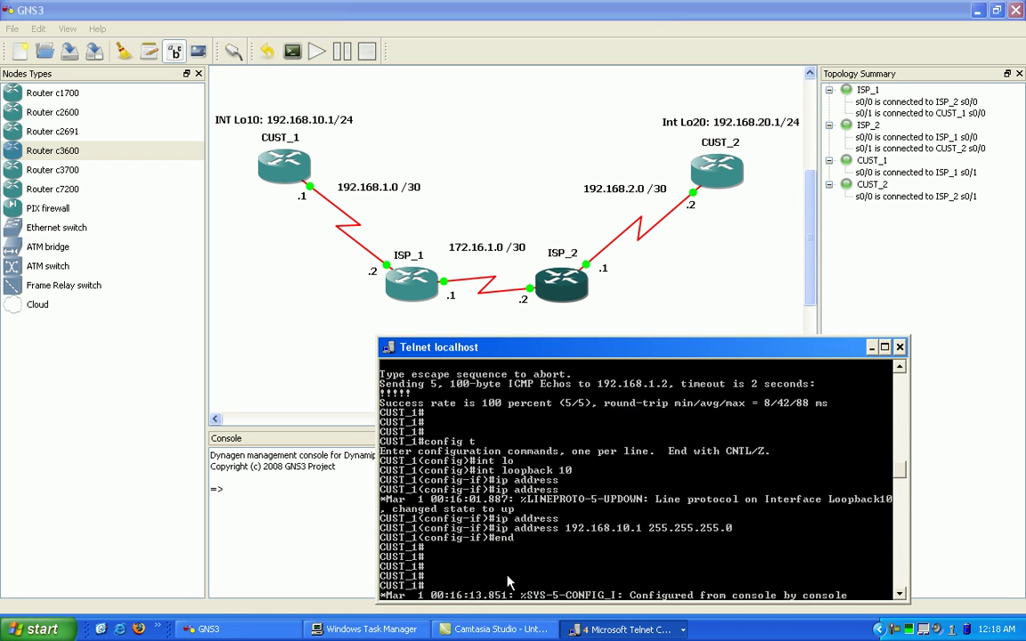
Ping 192.168.10.1 to confirm Loopback10 answers 5/5.
{"action": "type", "text": "pin"}
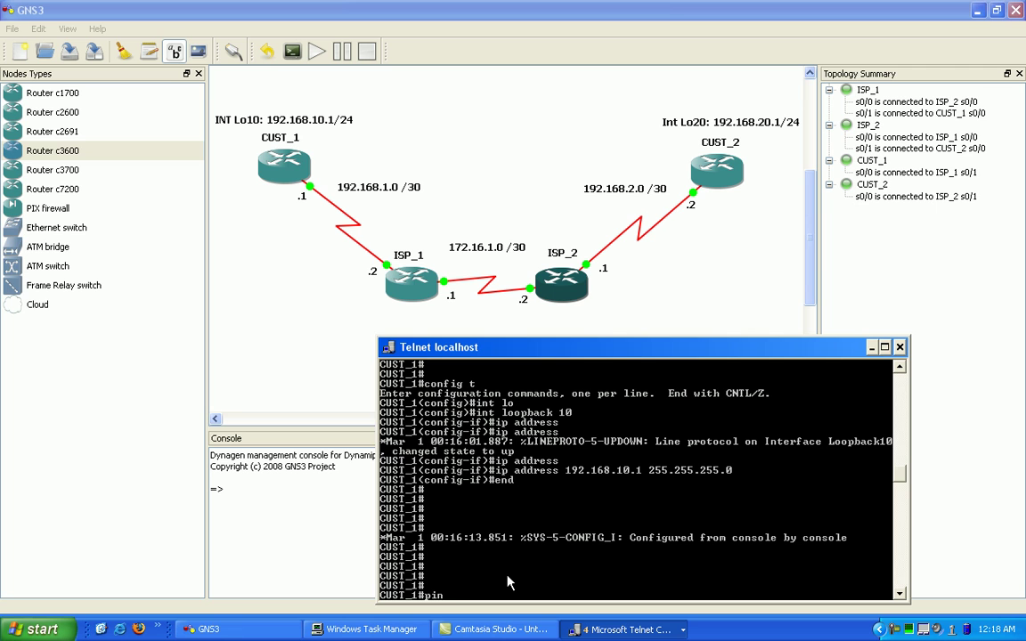
{"action": "type", "text": "g 192.168.10.1"}
{"action": "key", "text": "Return"}
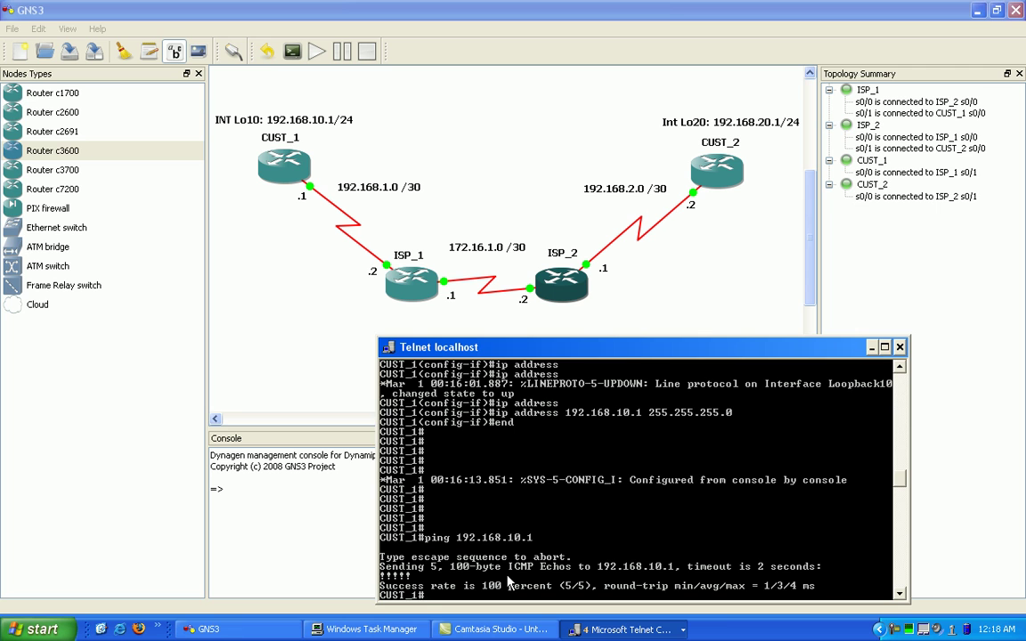
{"action": "key", "text": "Return"}
{"action": "key", "text": "Return"}
{"action": "key", "text": "Return"}
{"action": "key", "text": "Return"}
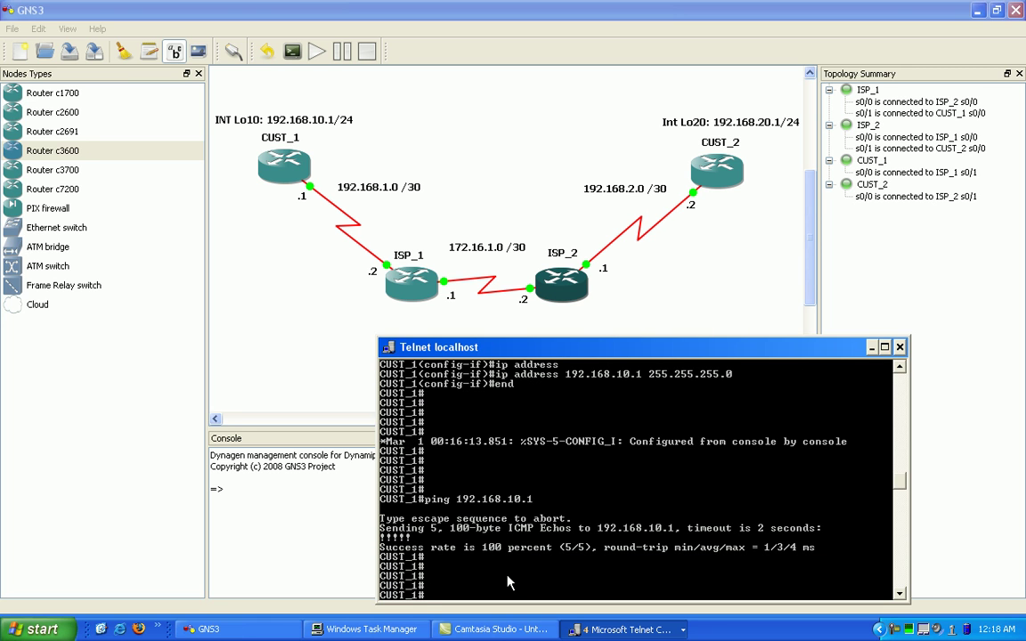
Run show ip route on CUST_1 to list 192.168.10.0/24 on Loopback10 and 192.168.1.0/30 on Serial0/0.
{"action": "type", "text": "show ip route"}
{"action": "key", "text": "Tab"}
{"action": "key", "text": "Return"}
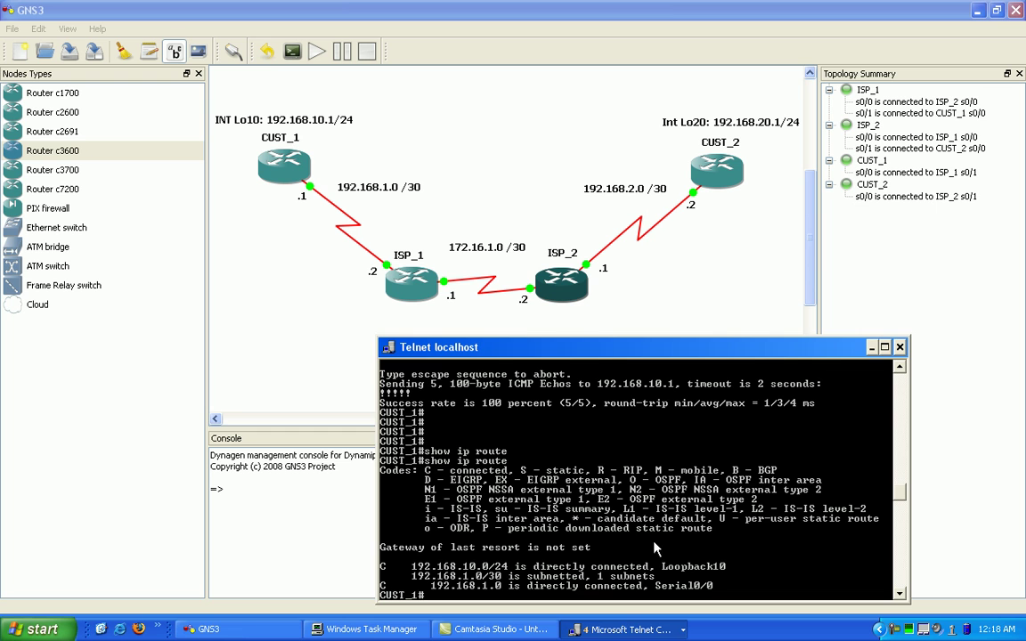
Minimize the ISP_2 and CUST_1 consoles and bring the ISP_1 console forward.
{"action": "left_click", "coordinate": [628, 630]}
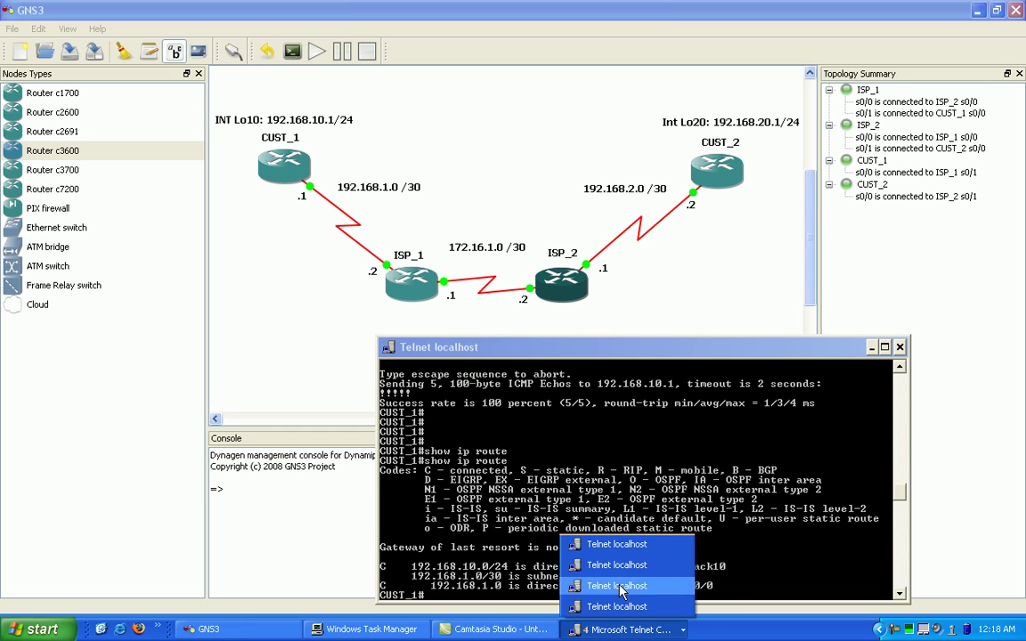
{"action": "left_click", "coordinate": [613, 606]}
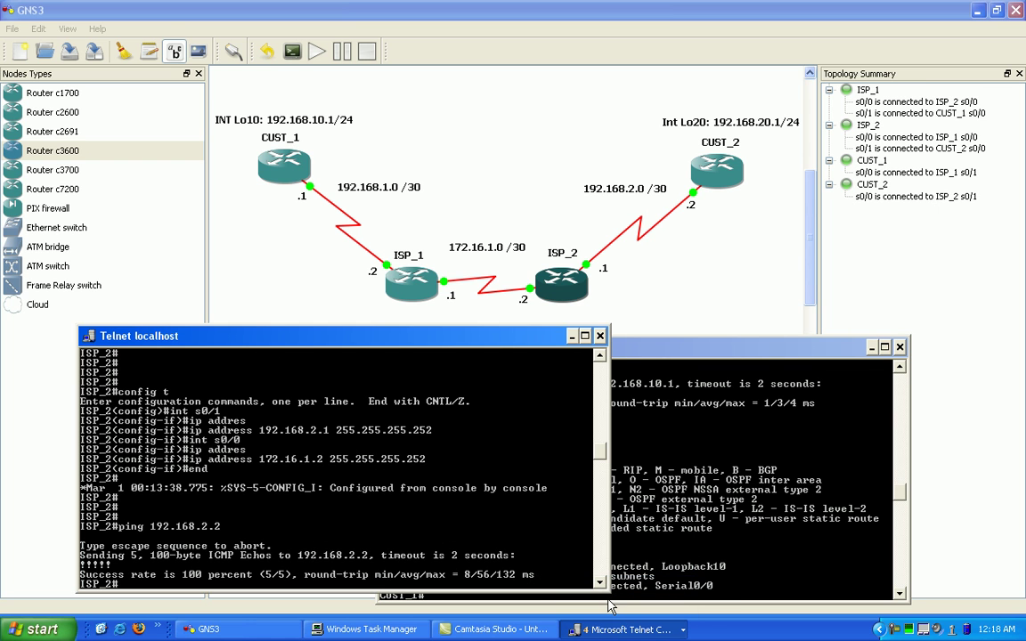
{"action": "left_click", "coordinate": [572, 336]}
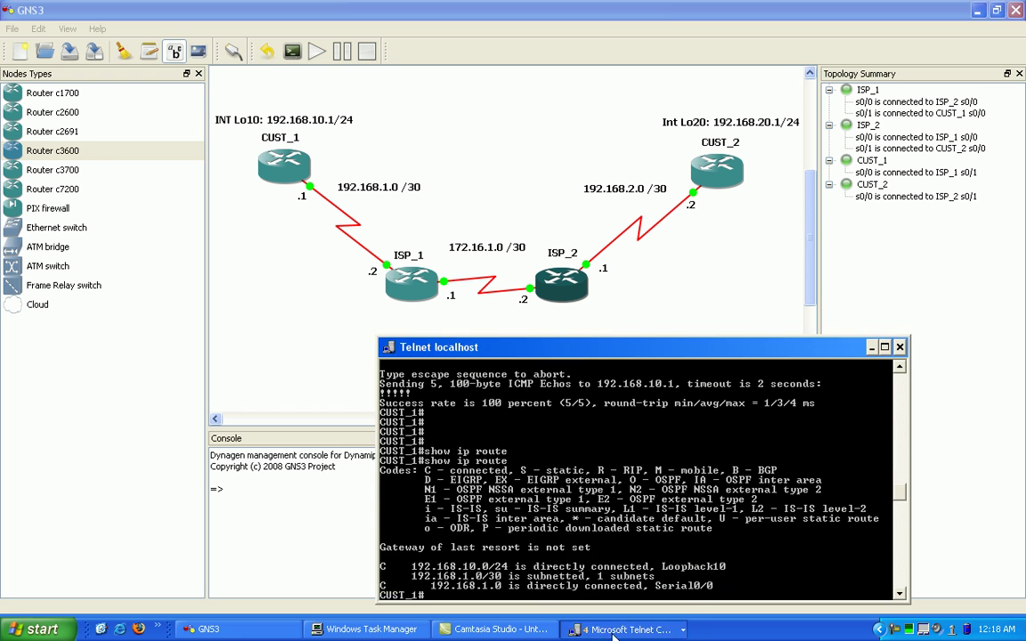
{"action": "left_click", "coordinate": [628, 630]}
{"action": "left_click", "coordinate": [618, 570]}
{"action": "left_click", "coordinate": [628, 630]}
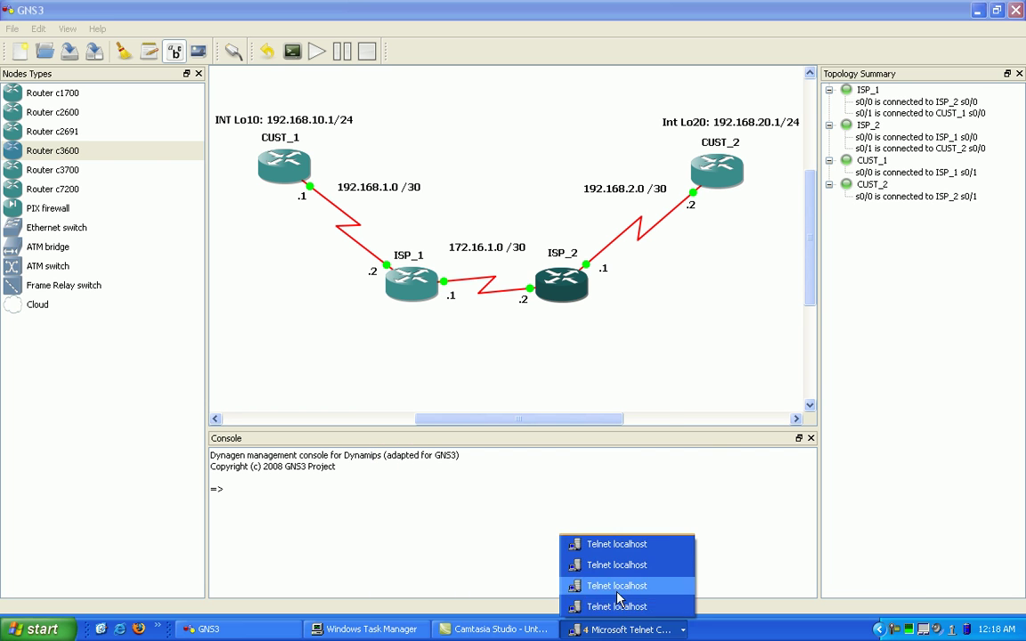
{"action": "left_click", "coordinate": [618, 607]}
Show ISP_1's routing table with 172.16.1.0/30 on Serial0/0 and 192.168.1.0/30 on Serial0/1.
{"action": "key", "text": "Return"}
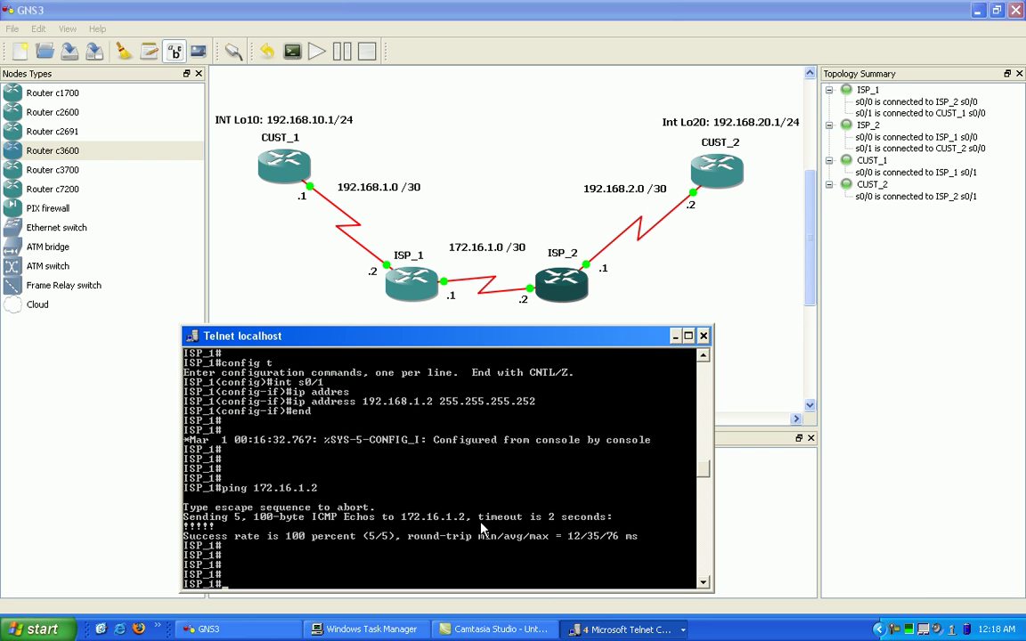
{"action": "type", "text": "show ip route"}
{"action": "key", "text": "Return"}
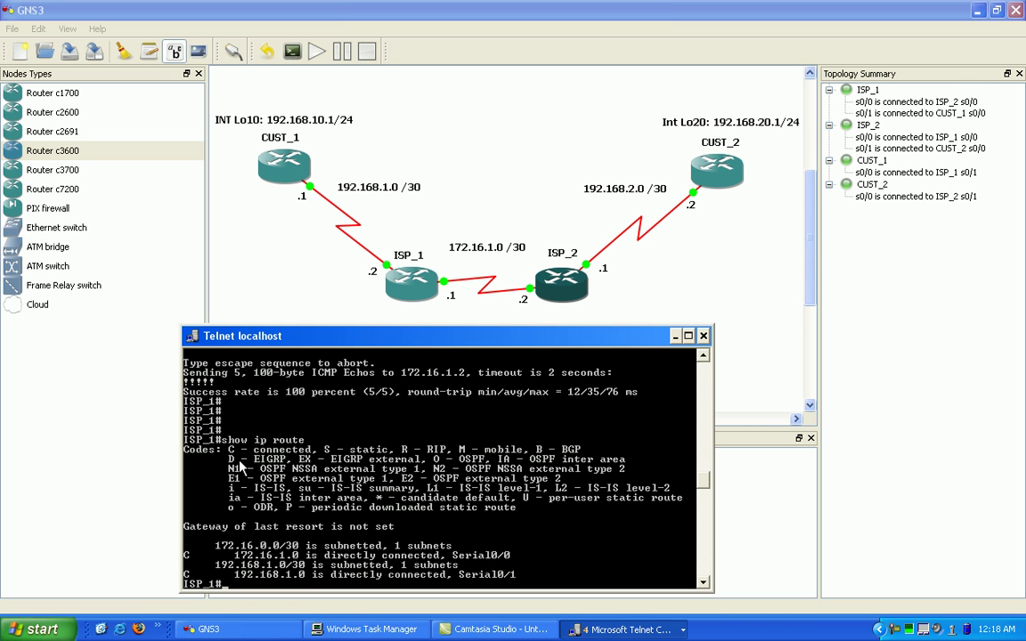